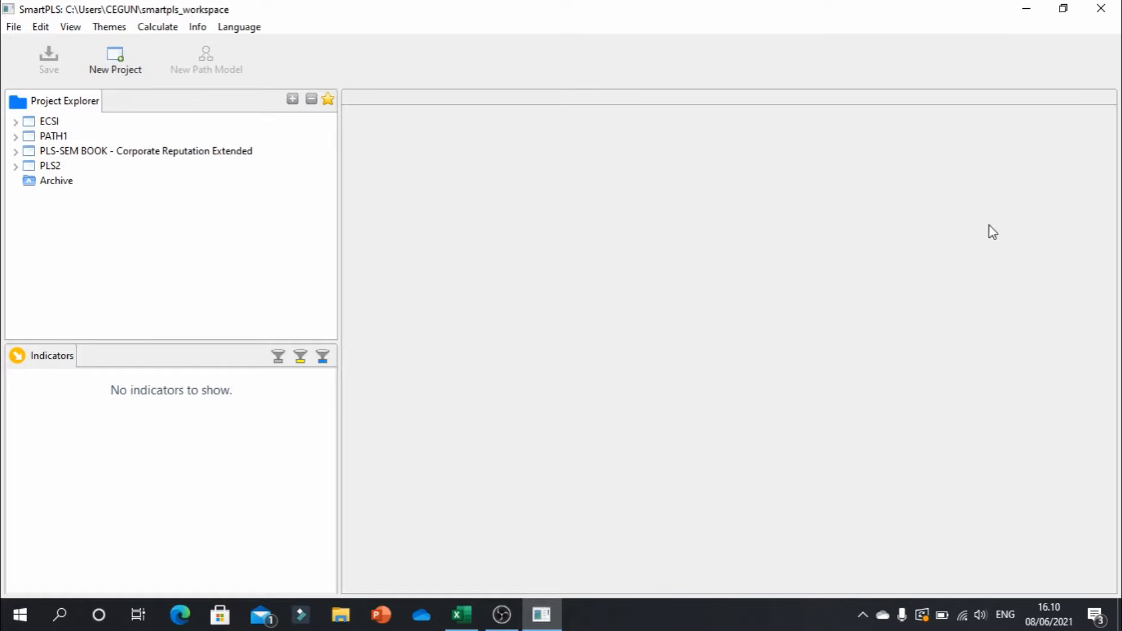
Step: Switch to the Excel workbook and examine the variable group headings for X1, X2, Y and Z above the indicator columns
{"action": "left_click_drag", "start_coordinate": [934, 11], "coordinate": [797, 44]}
{"action": "left_click", "coordinate": [929, 34]}
{"action": "left_click", "coordinate": [461, 614]}
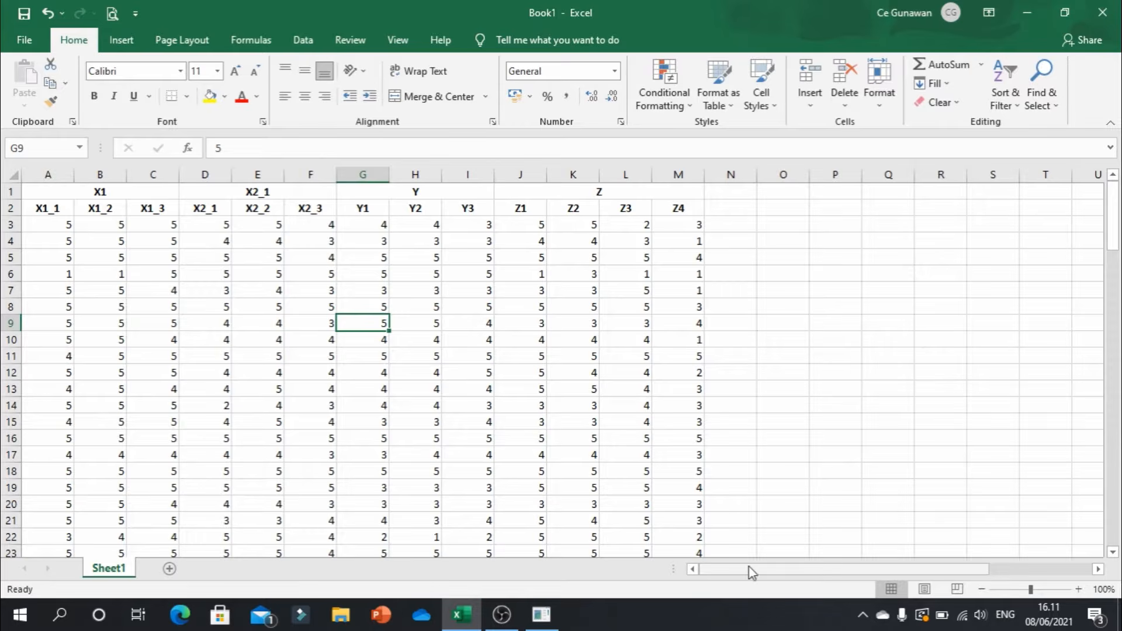
{"action": "left_click", "coordinate": [85, 192]}
{"action": "left_click", "coordinate": [255, 196]}
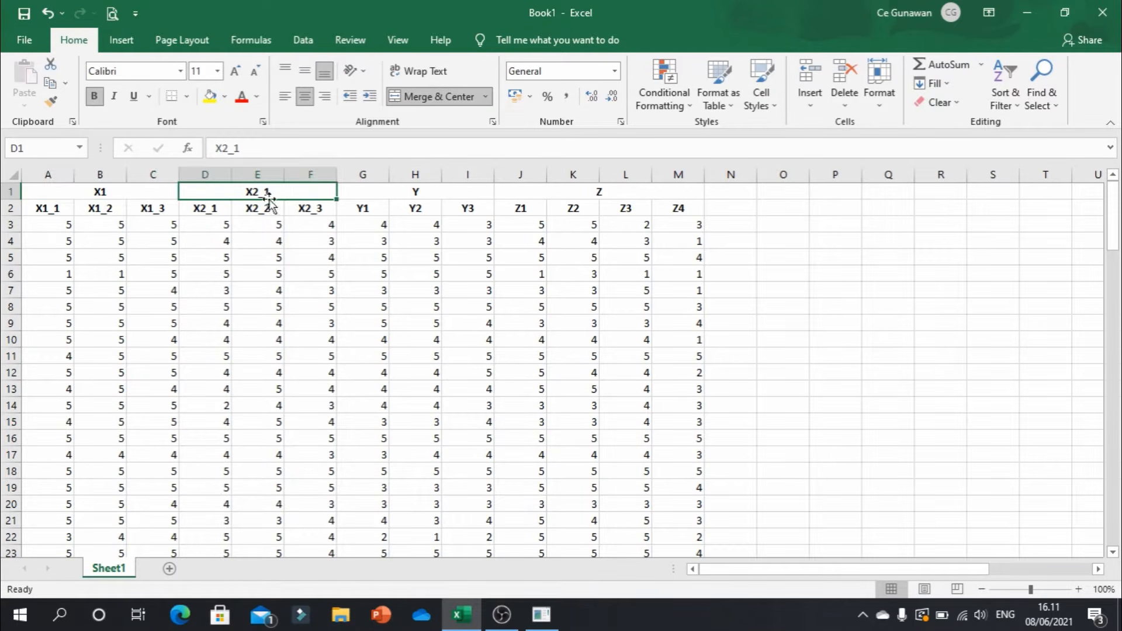
{"action": "left_click", "coordinate": [381, 191]}
{"action": "left_click", "coordinate": [589, 192]}
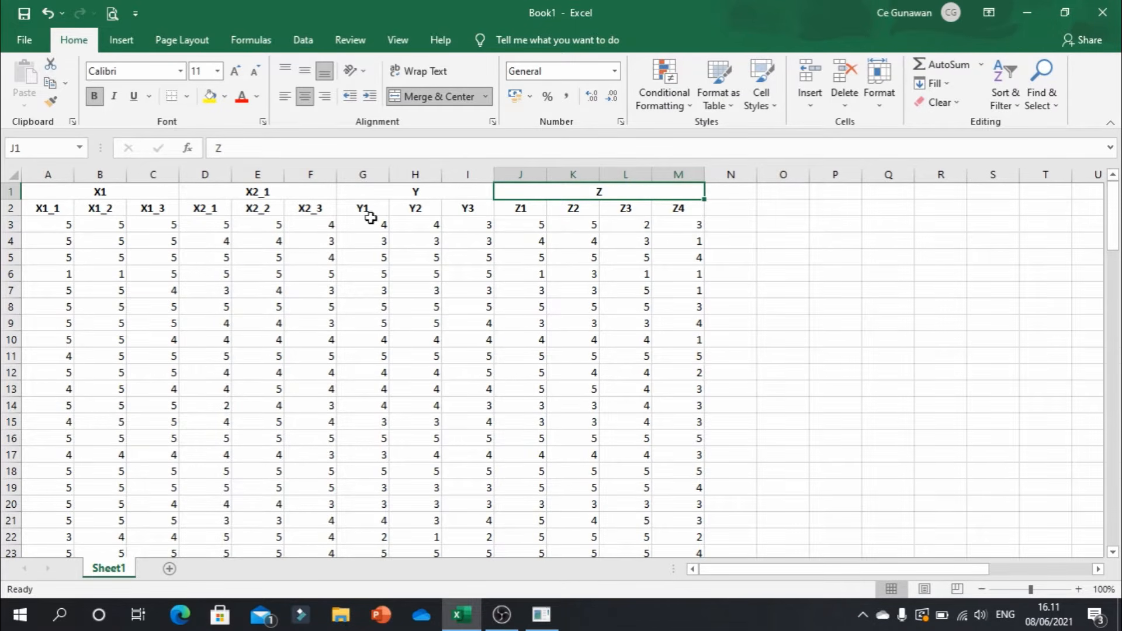
{"action": "left_click", "coordinate": [116, 193]}
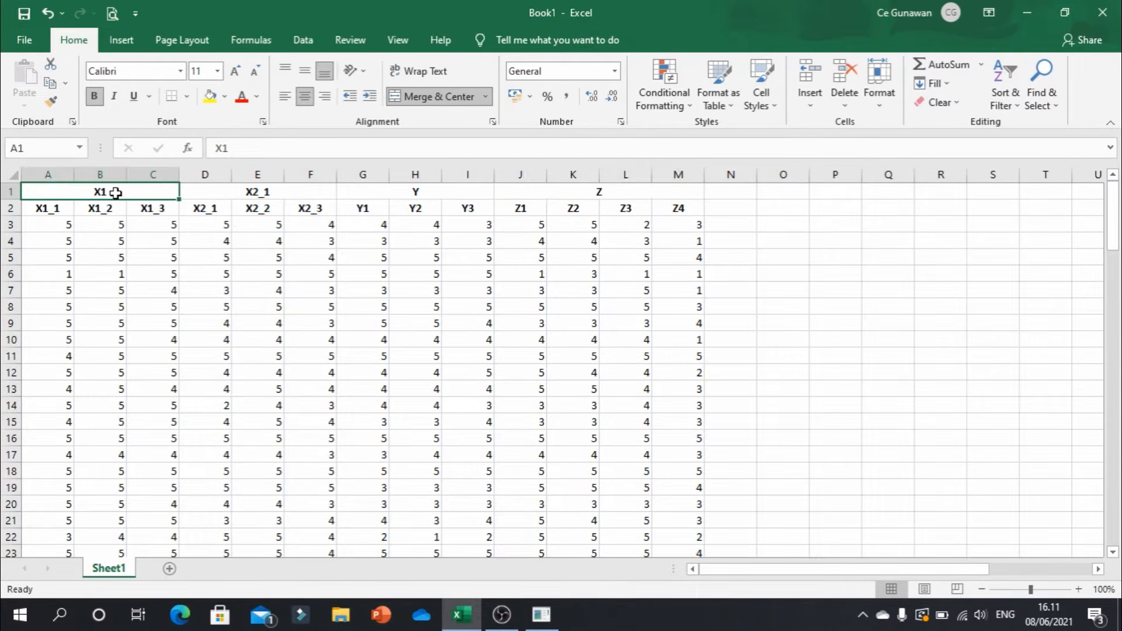
Step: Change the group heading above the X2_1 to X2_3 columns to X2
{"action": "left_click", "coordinate": [266, 194]}
{"action": "double_click", "coordinate": [295, 193]}
{"action": "key", "text": "BackSpace"}
{"action": "key", "text": "BackSpace"}
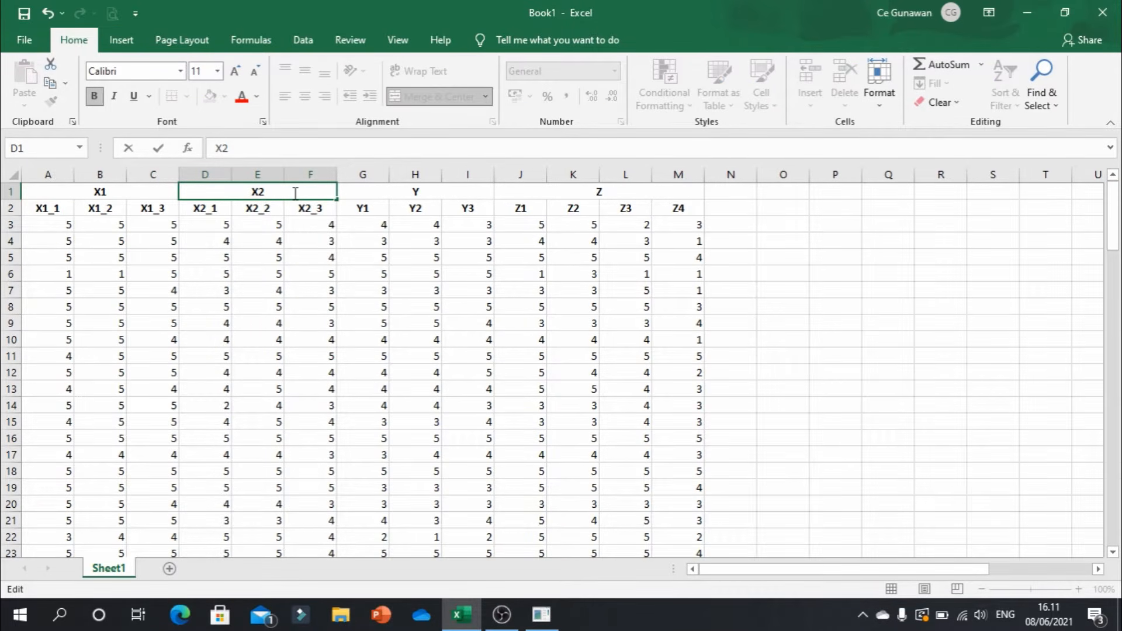
{"action": "key", "text": "Return"}
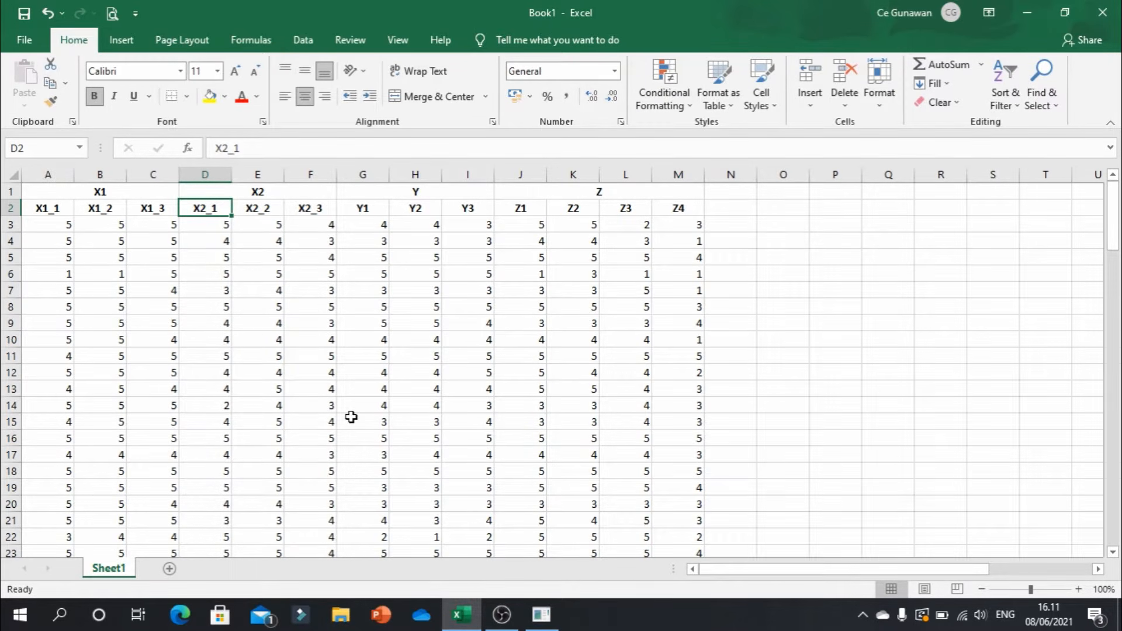
Step: Examine the questionnaire responses, the indicator names in row 2 and the group headings in row 1
{"action": "left_click", "coordinate": [221, 325]}
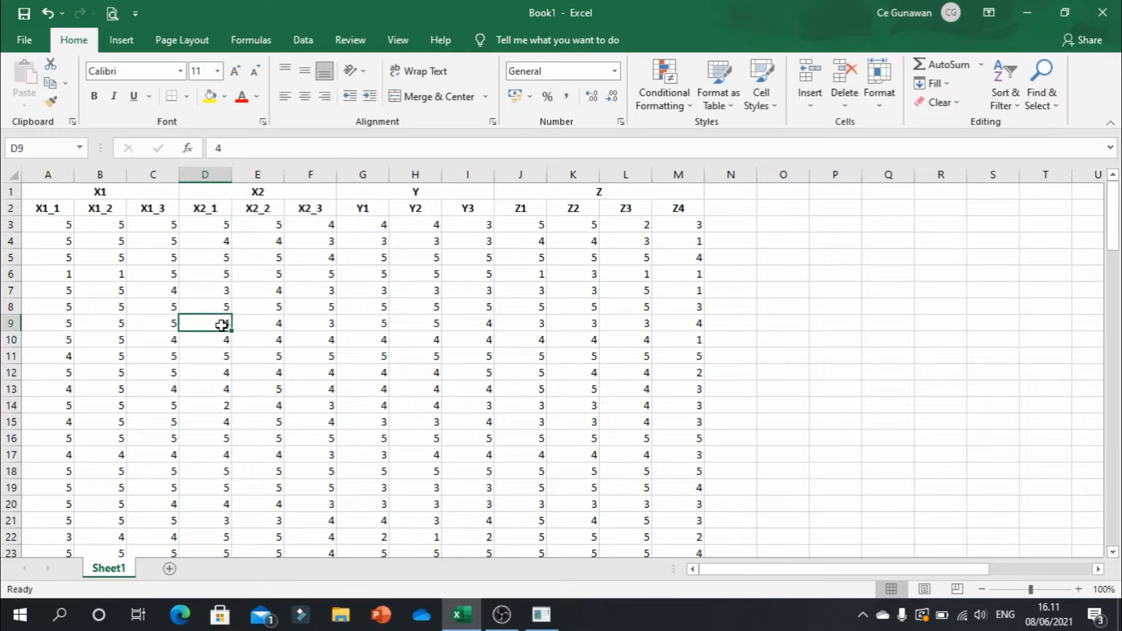
{"action": "left_click", "coordinate": [408, 286]}
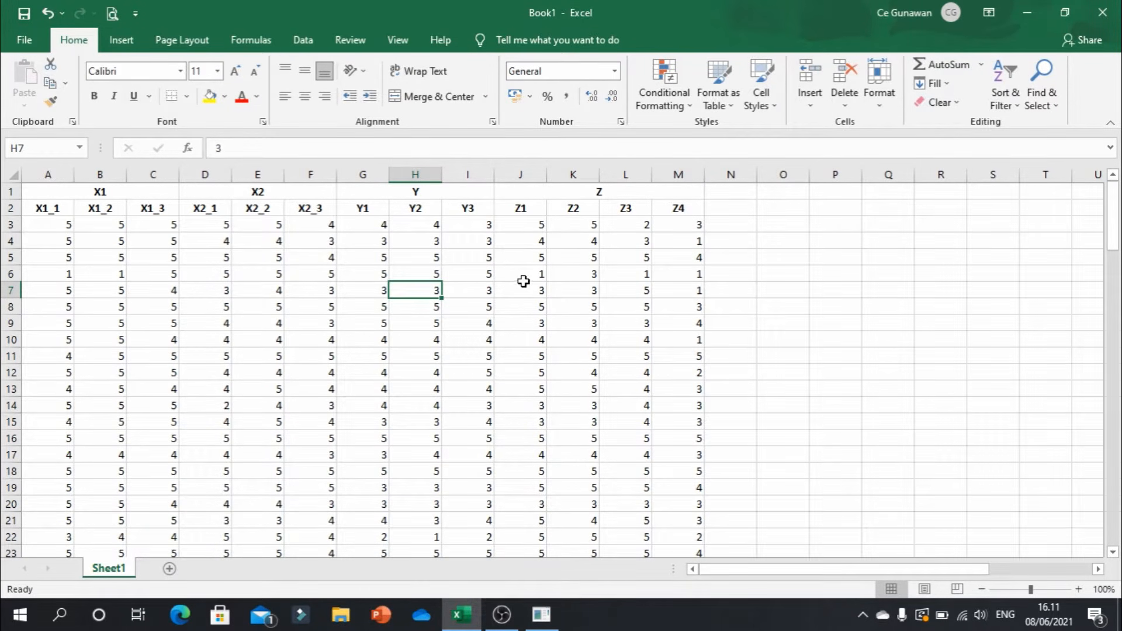
{"action": "scroll", "coordinate": [695, 307], "scroll_direction": "down", "scroll_amount": 3}
{"action": "scroll", "coordinate": [695, 307], "scroll_direction": "up", "scroll_amount": 3}
{"action": "left_click_drag", "start_coordinate": [34, 211], "coordinate": [632, 217]}
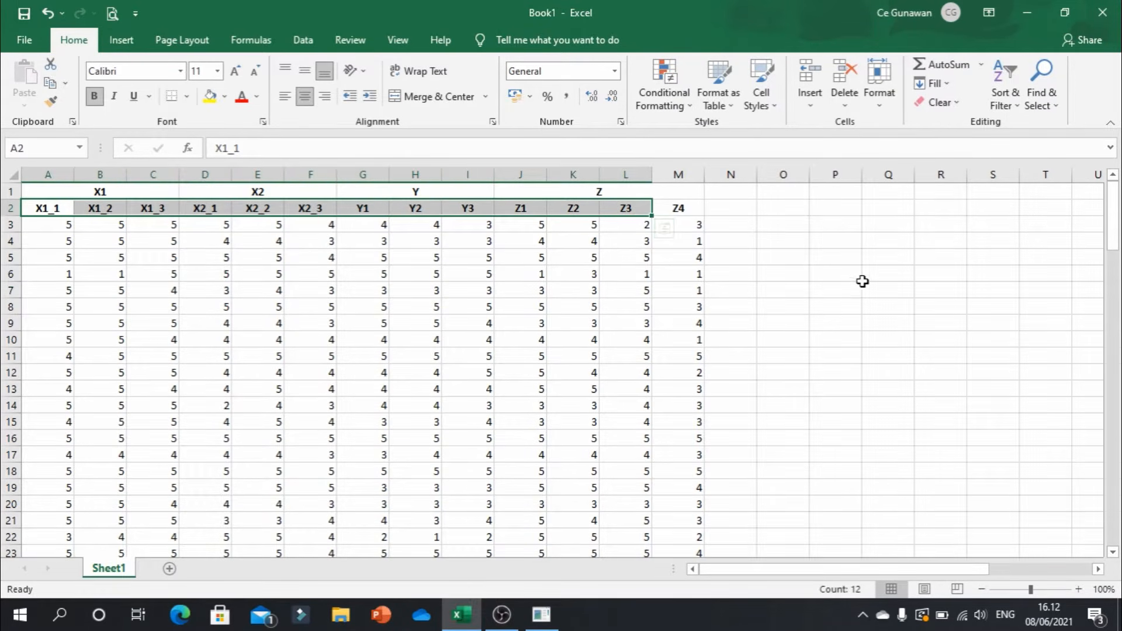
{"action": "left_click", "coordinate": [252, 227]}
{"action": "left_click_drag", "start_coordinate": [39, 199], "coordinate": [556, 193]}
{"action": "left_click", "coordinate": [110, 195]}
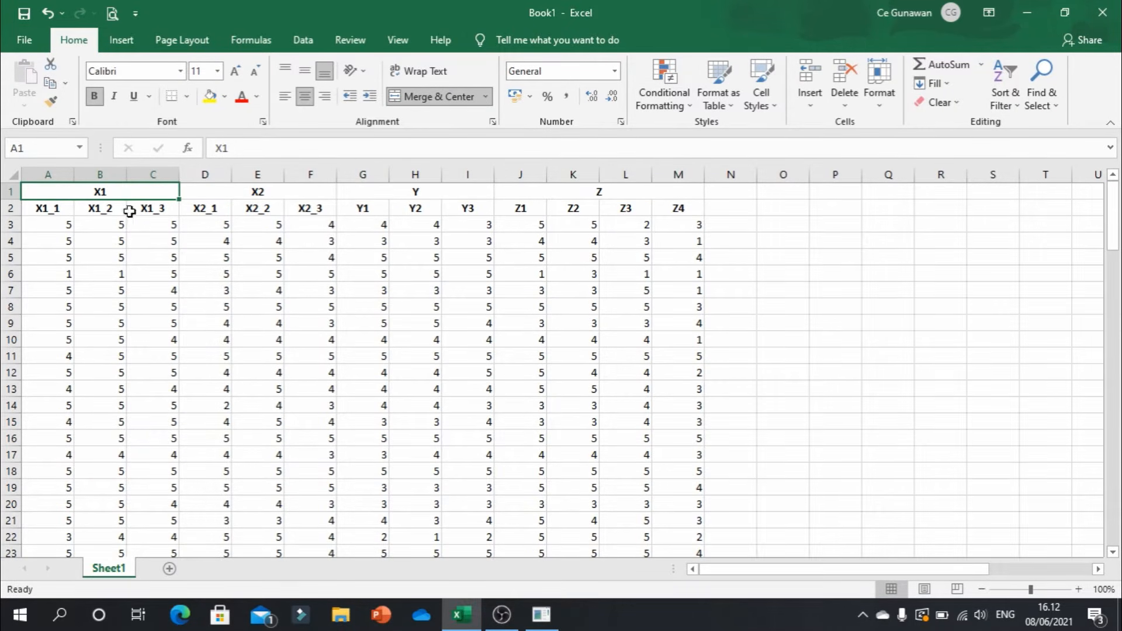
Step: Delete row 1 with the variable group headings and check the indicator header row and the data below it
{"action": "left_click", "coordinate": [10, 192]}
{"action": "right_click", "coordinate": [10, 193]}
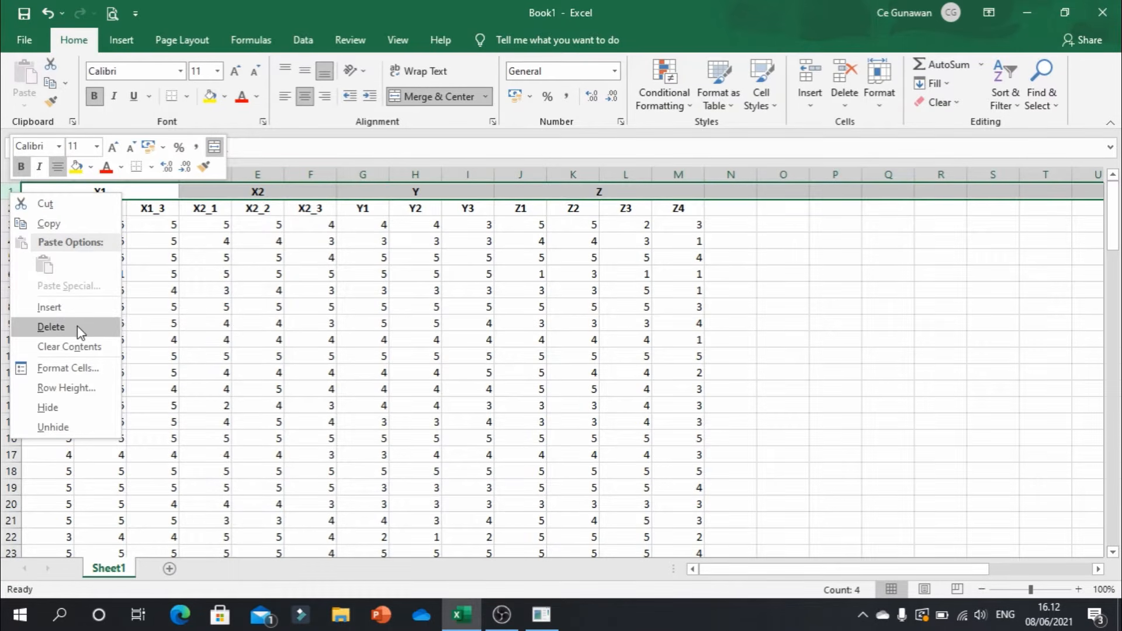
{"action": "left_click", "coordinate": [51, 327]}
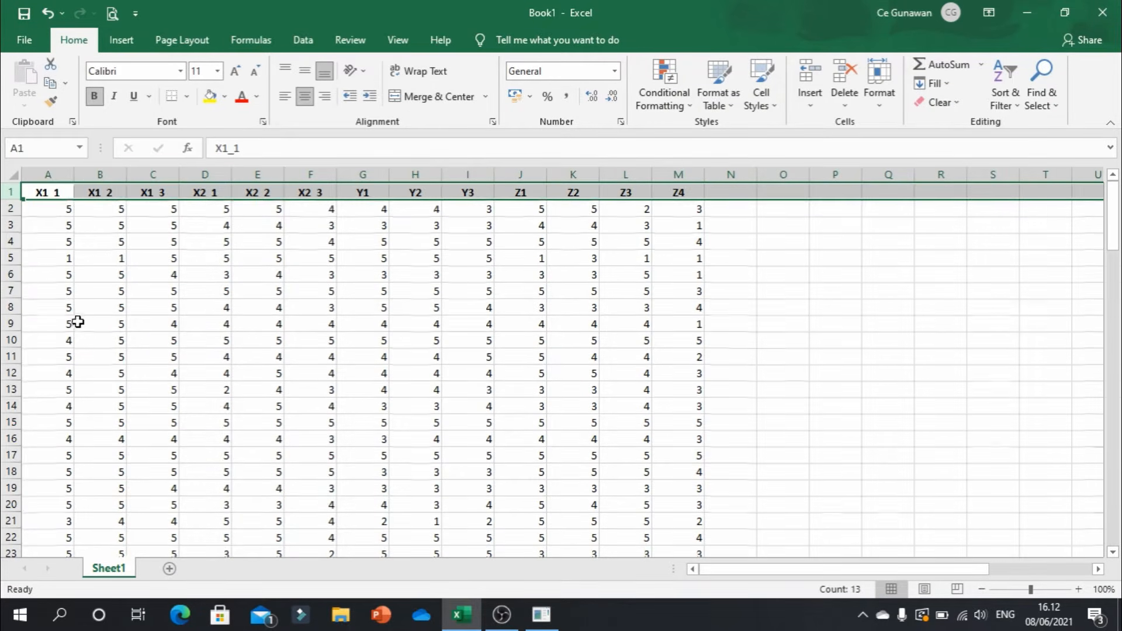
{"action": "left_click", "coordinate": [42, 191]}
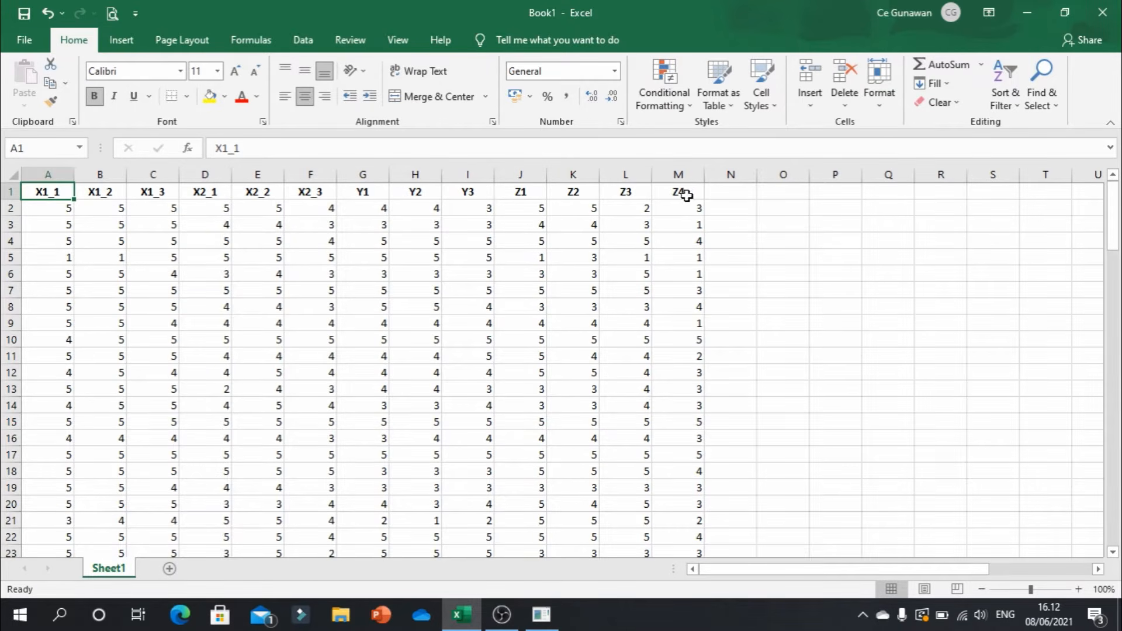
{"action": "scroll", "coordinate": [538, 292], "scroll_direction": "down", "scroll_amount": 5}
{"action": "scroll", "coordinate": [536, 289], "scroll_direction": "up", "scroll_amount": 5}
{"action": "left_click_drag", "start_coordinate": [41, 190], "coordinate": [695, 194]}
{"action": "left_click", "coordinate": [175, 290]}
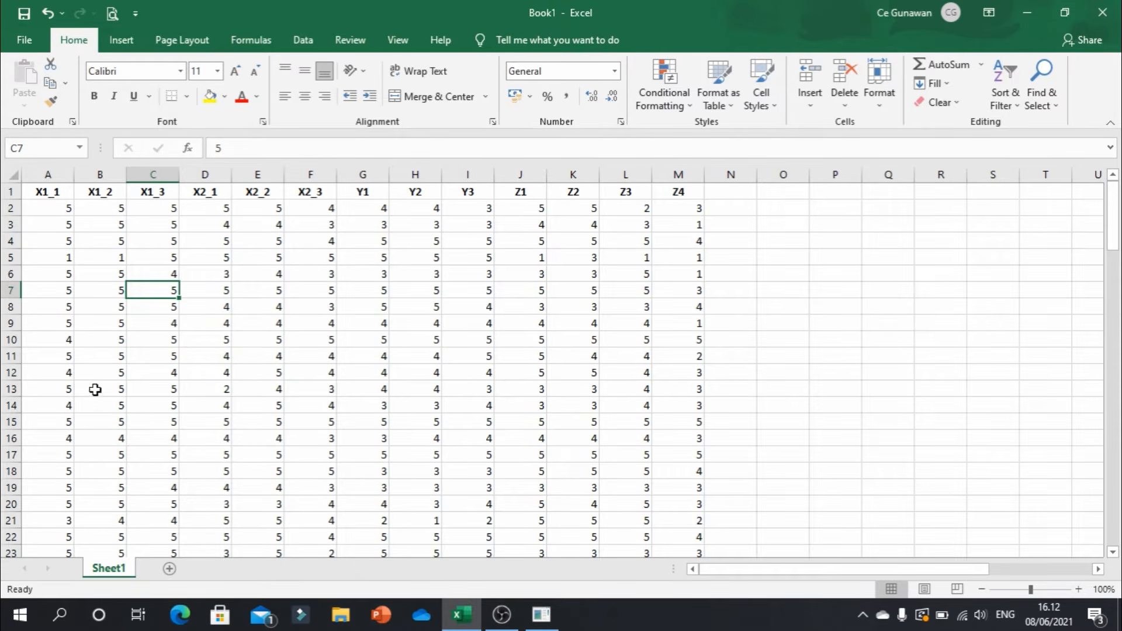
Step: Start saving the workbook as a new file and choose the Desktop folder as its location
{"action": "left_click", "coordinate": [26, 40]}
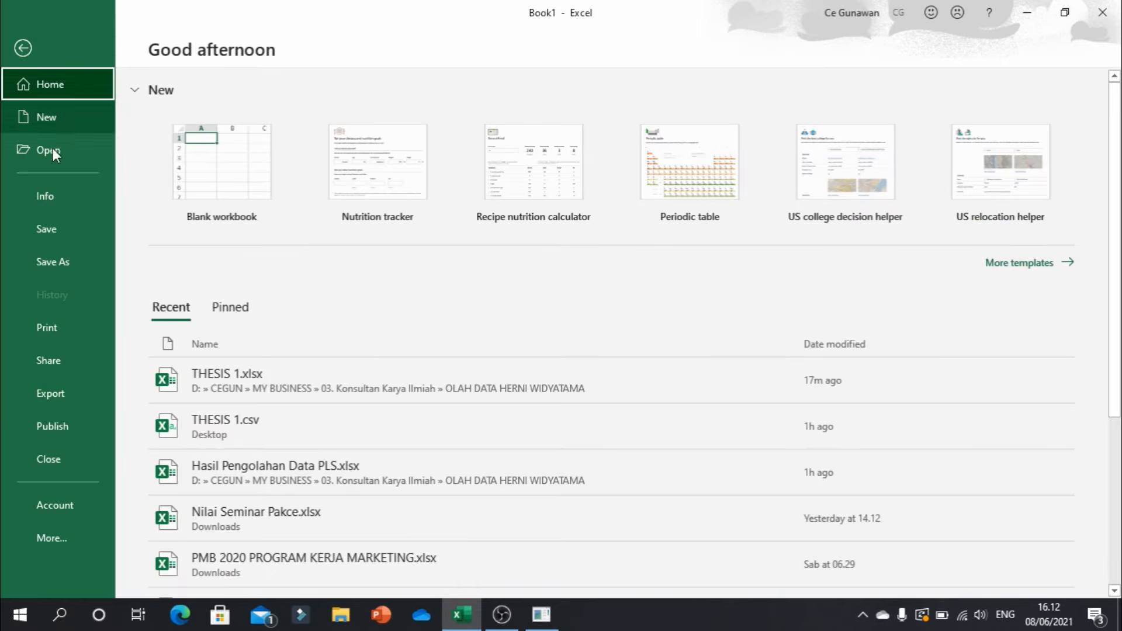
{"action": "left_click", "coordinate": [75, 265]}
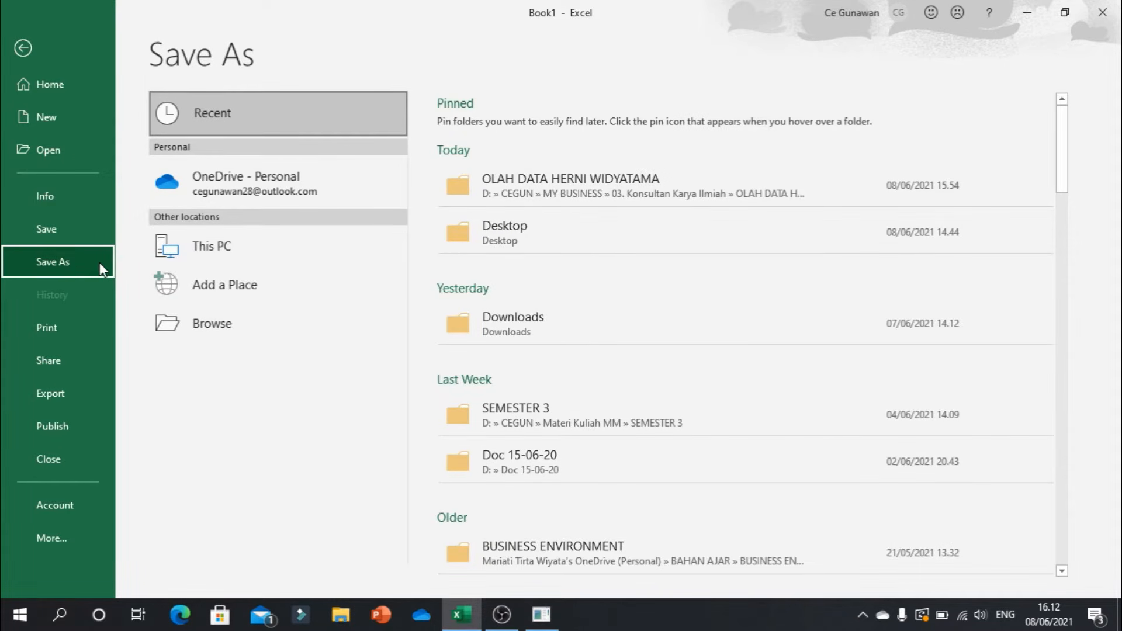
{"action": "left_click", "coordinate": [216, 252]}
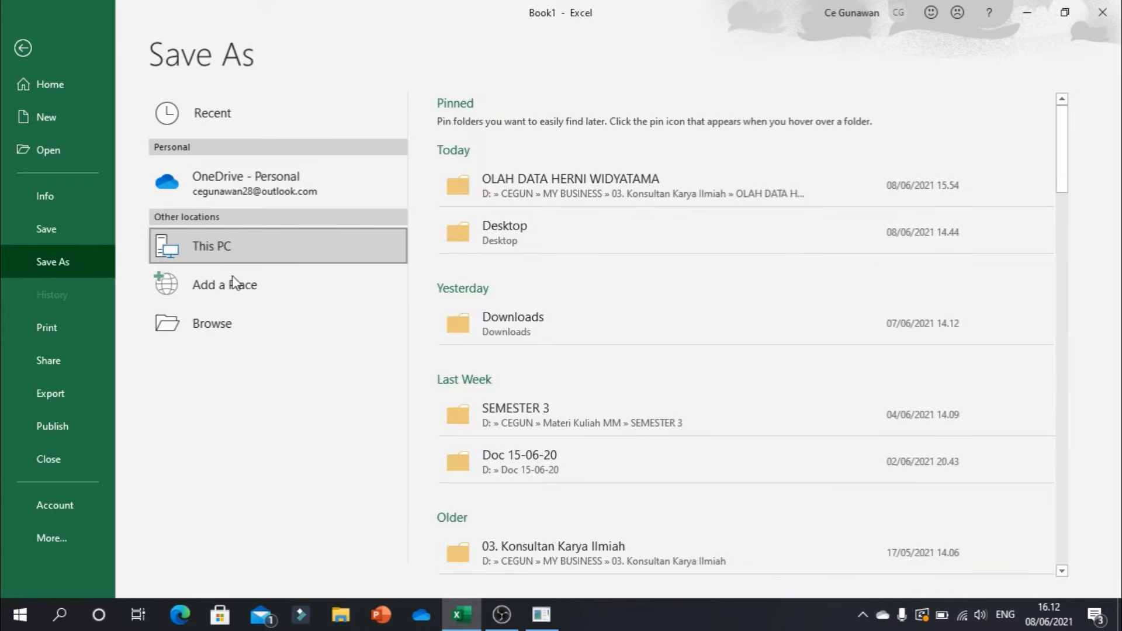
{"action": "left_click", "coordinate": [305, 323]}
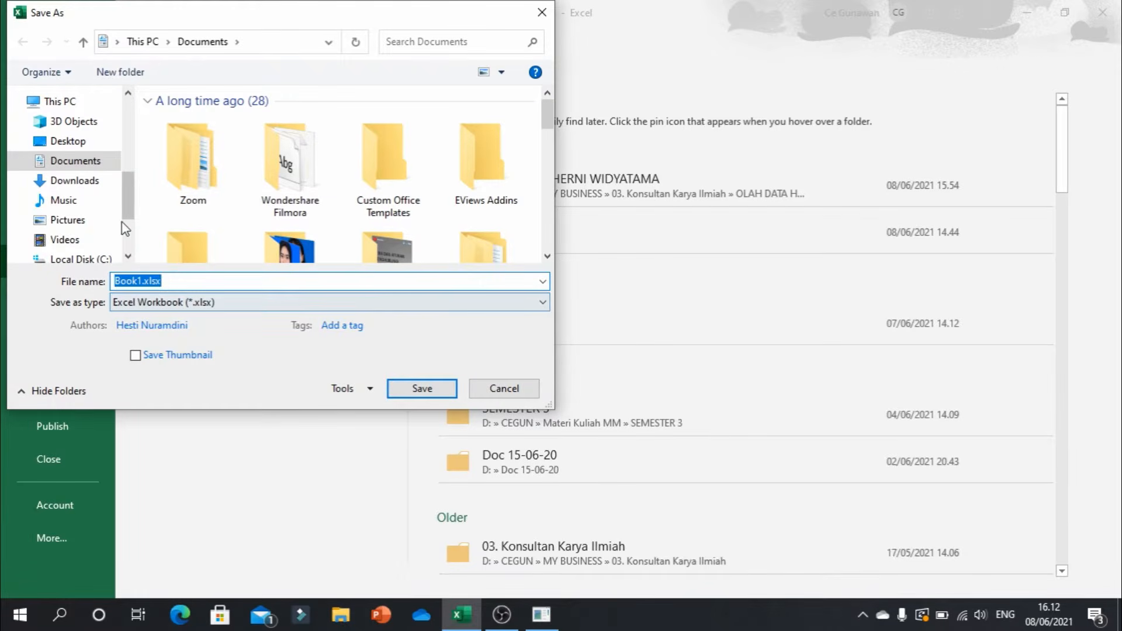
{"action": "scroll", "coordinate": [129, 231], "scroll_direction": "down", "scroll_amount": 2}
{"action": "left_click_drag", "start_coordinate": [132, 234], "coordinate": [138, 197]}
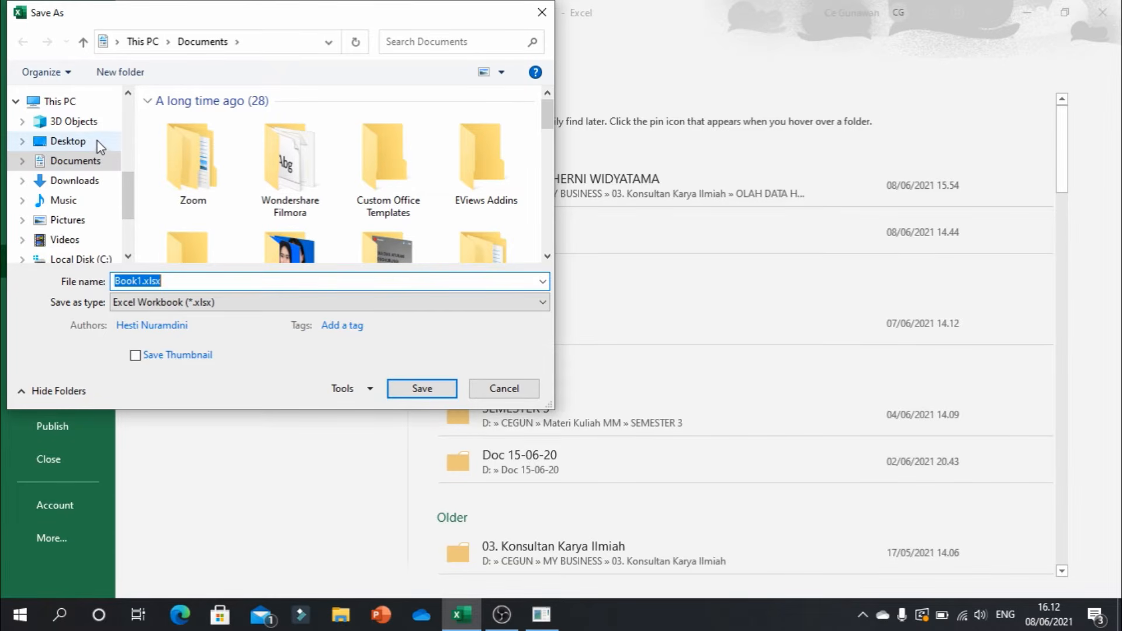
{"action": "left_click", "coordinate": [77, 144]}
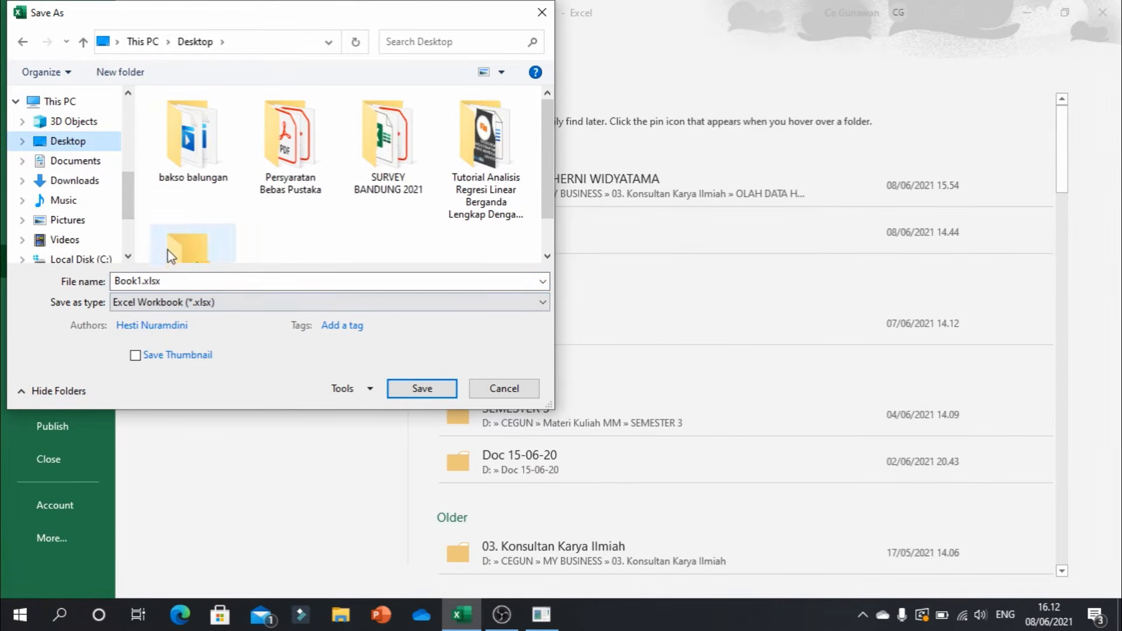
Step: Save the file as Latihan PLS in CSV (Comma delimited) format and close the workbook
{"action": "double_click", "coordinate": [144, 280]}
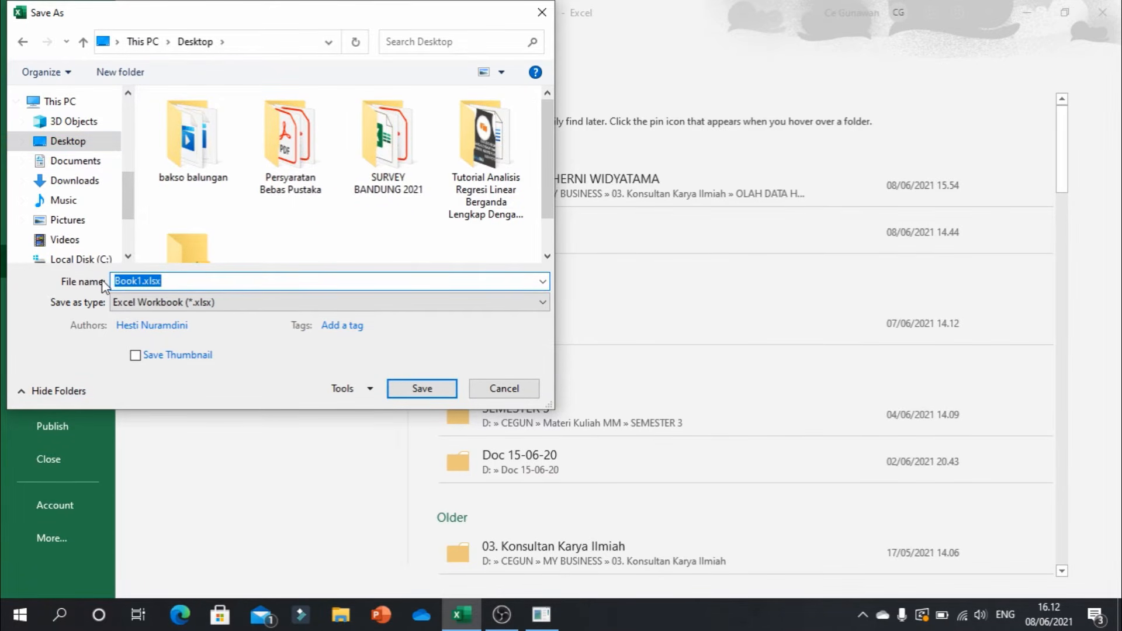
{"action": "type", "text": "Latihan PLS"}
{"action": "left_click", "coordinate": [212, 309]}
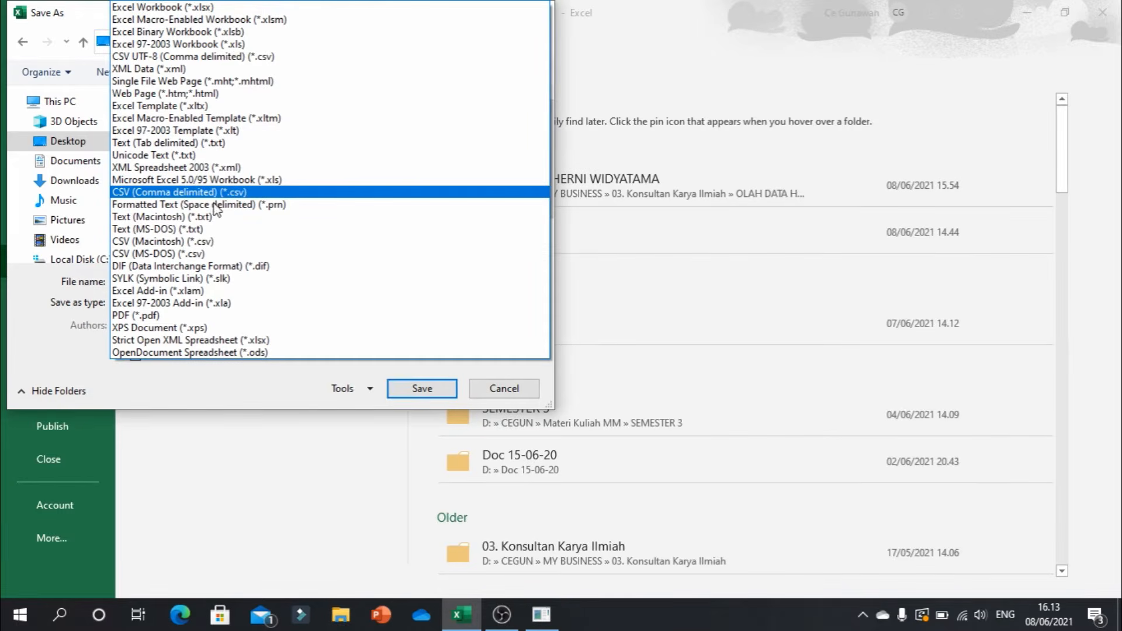
{"action": "left_click", "coordinate": [146, 192]}
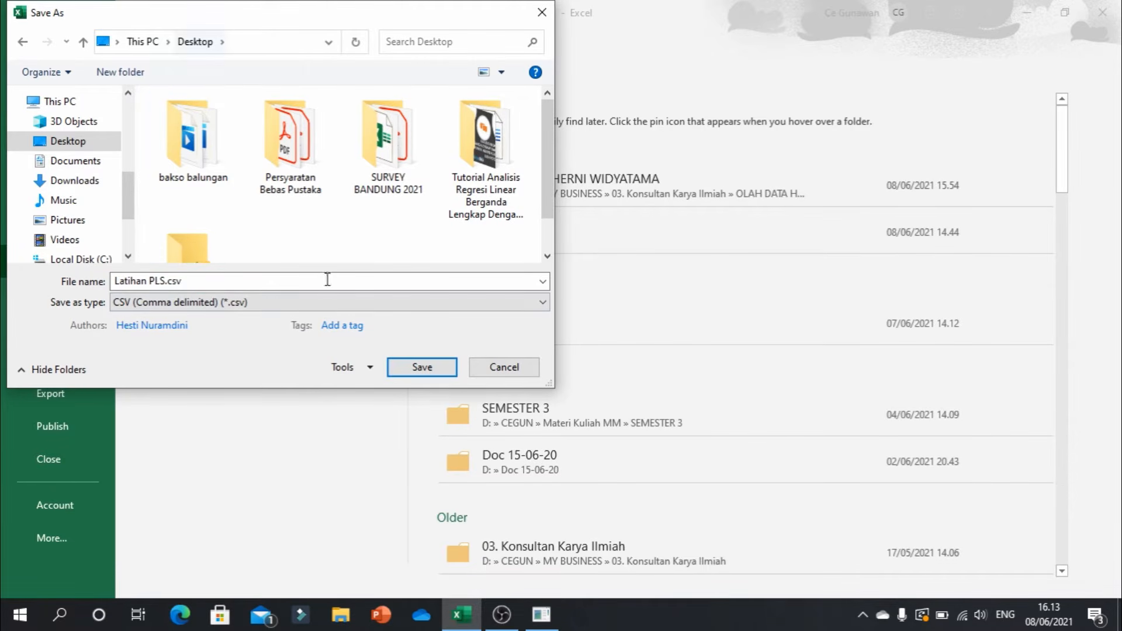
{"action": "left_click", "coordinate": [424, 368]}
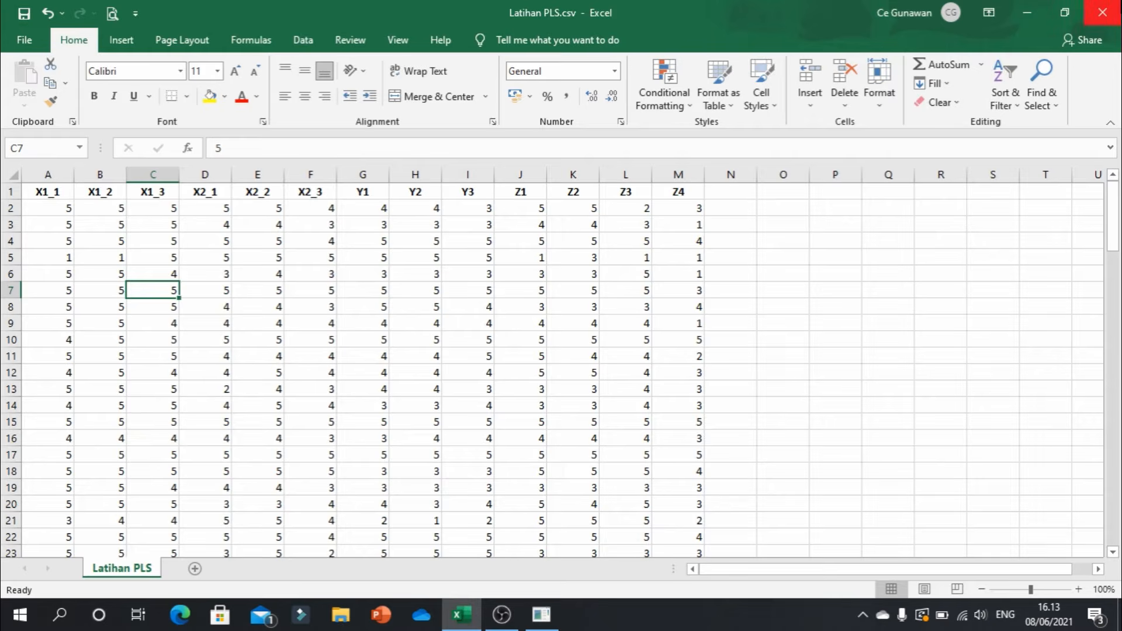
{"action": "left_click", "coordinate": [1102, 12]}
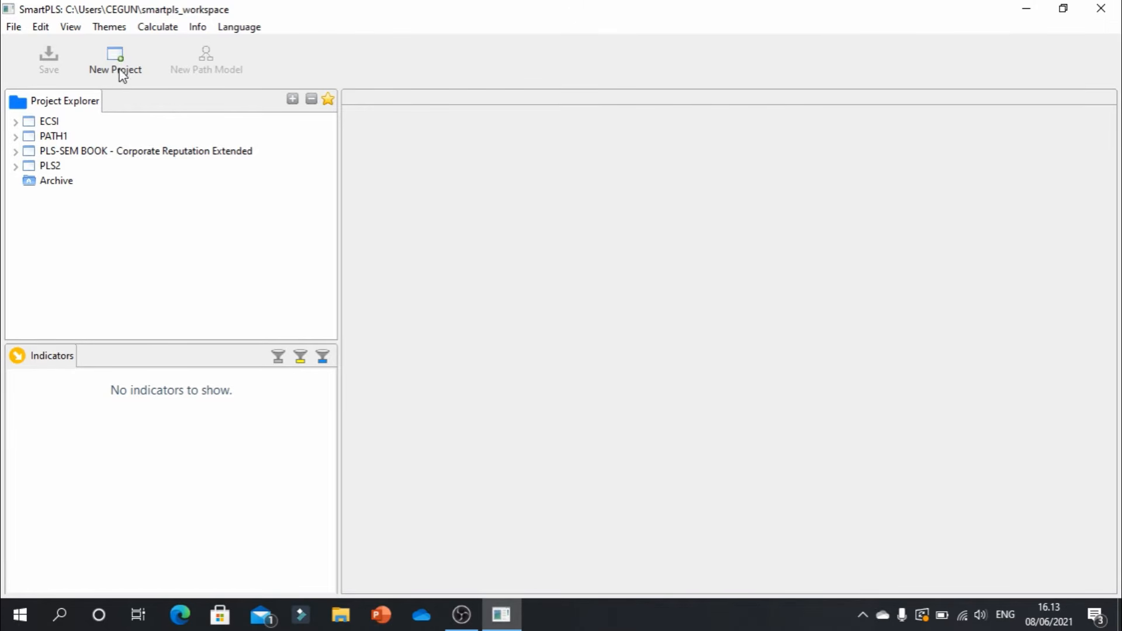
Step: In SmartPLS, create a new project named "Latihan Input data"
{"action": "left_click", "coordinate": [121, 52]}
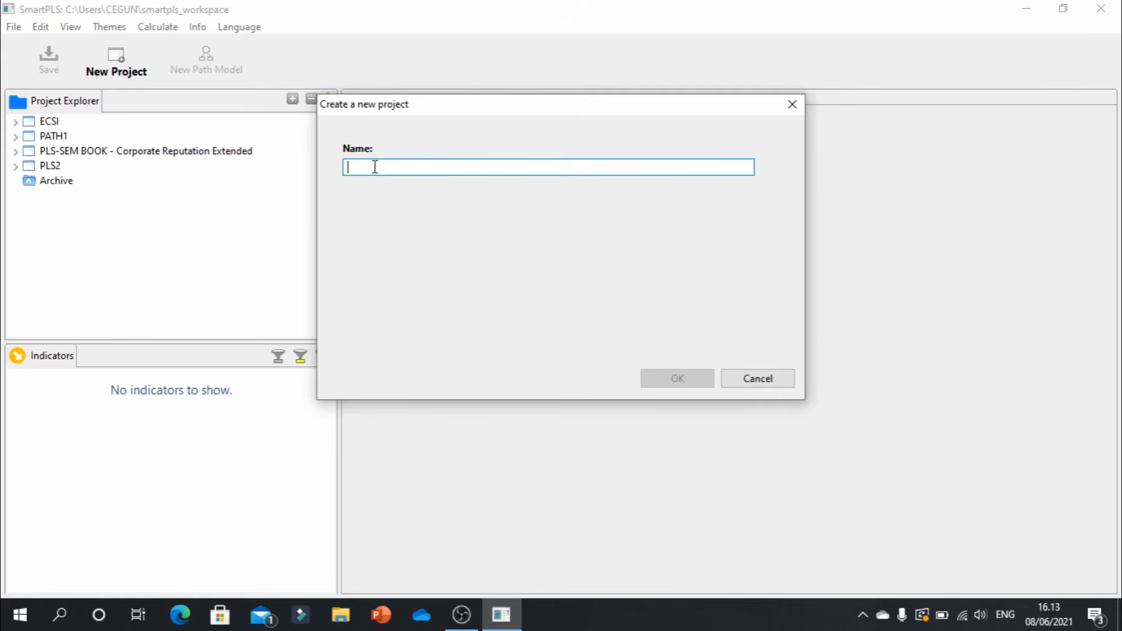
{"action": "type", "text": "Latihan Input dA"}
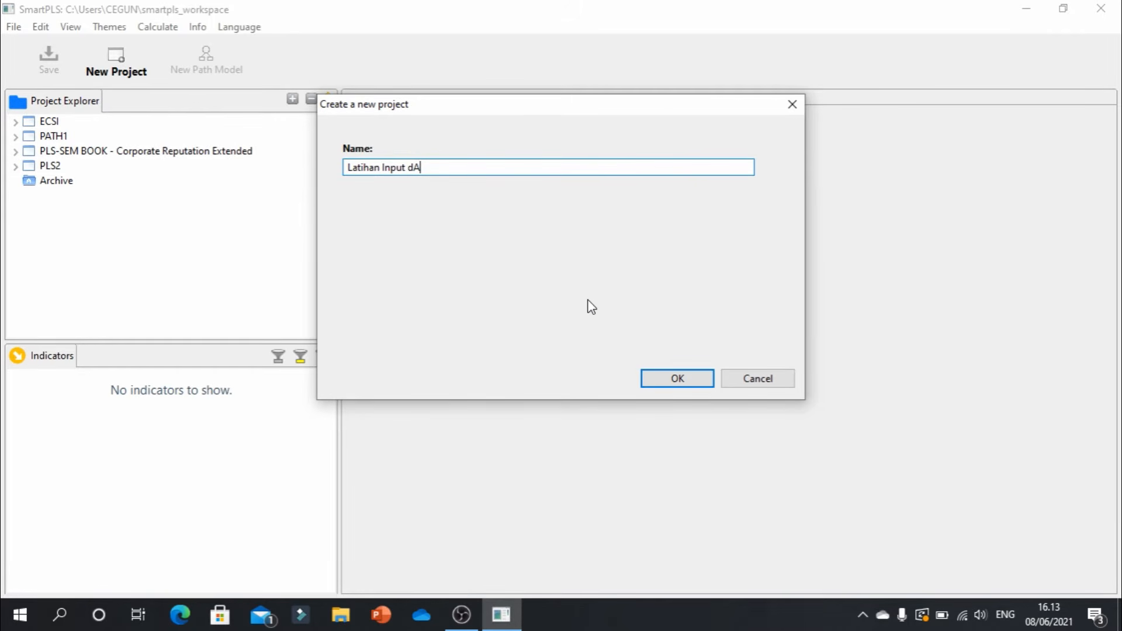
{"action": "type", "text": "ata"}
{"action": "left_click", "coordinate": [680, 380]}
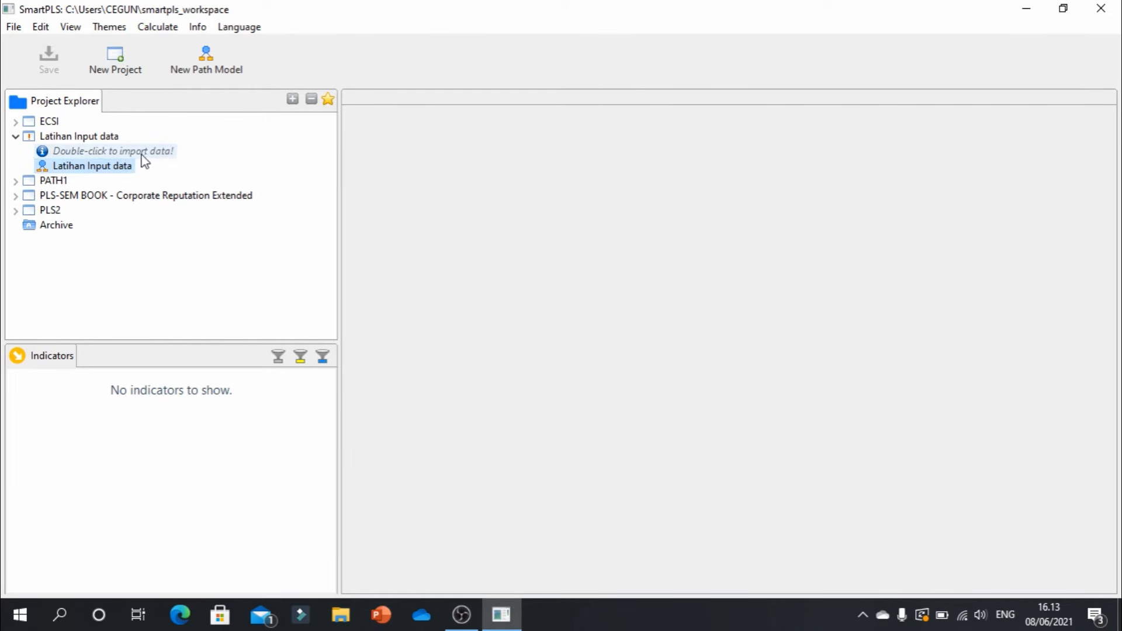
Step: Import Latihan PLS.csv from the Desktop into the project as Latihan PLS and open the Latihan Input data path model
{"action": "double_click", "coordinate": [117, 151]}
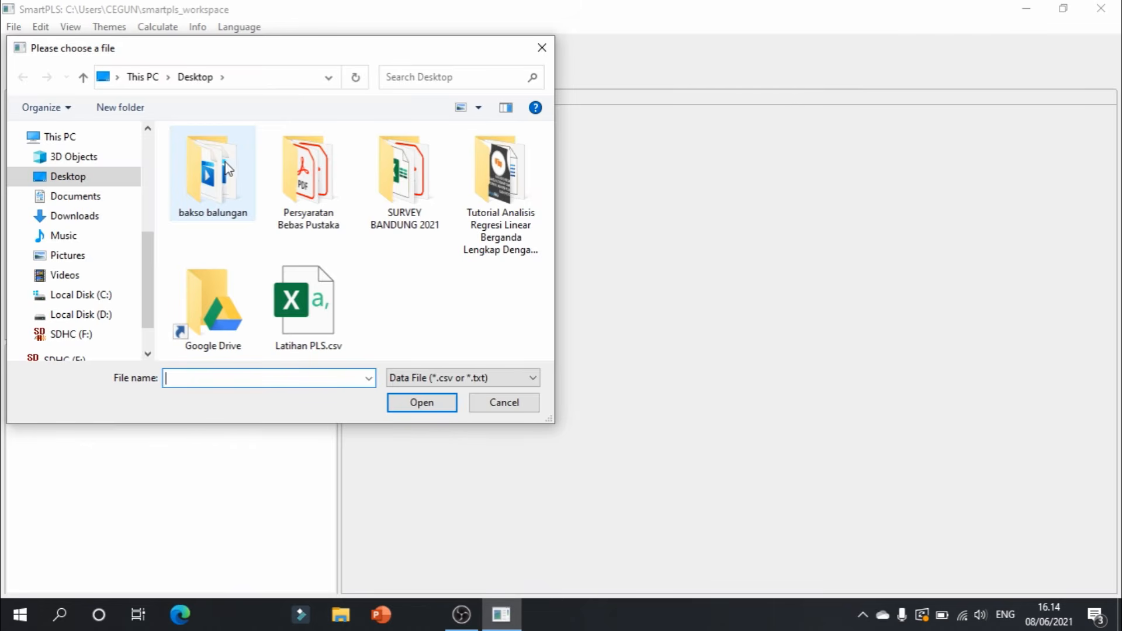
{"action": "left_click_drag", "start_coordinate": [391, 57], "coordinate": [688, 55]}
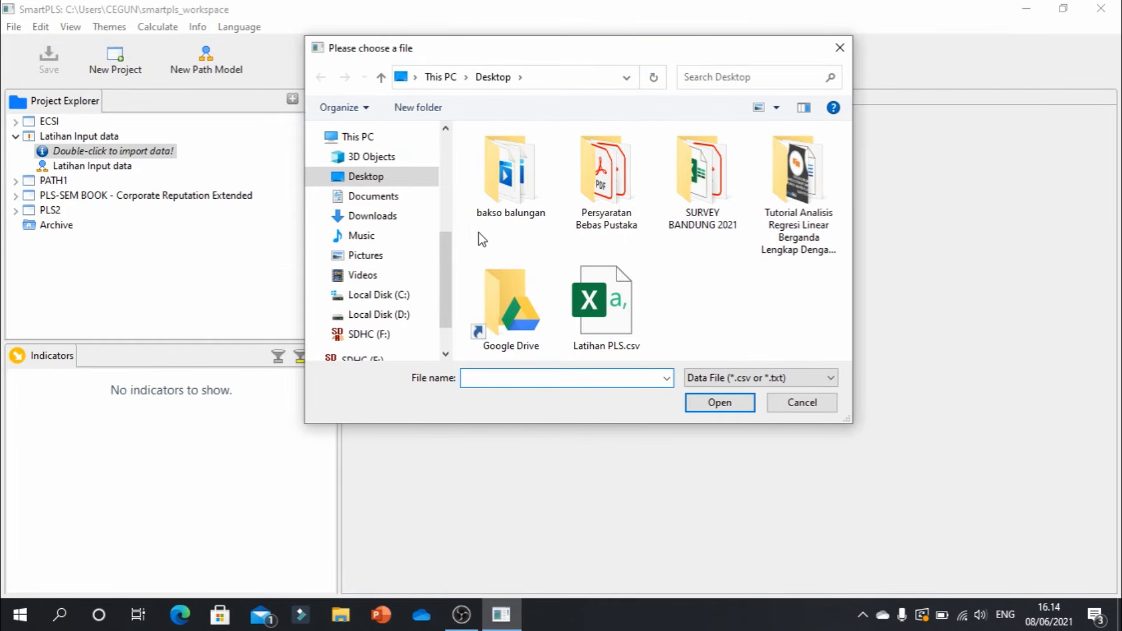
{"action": "left_click_drag", "start_coordinate": [450, 260], "coordinate": [456, 140]}
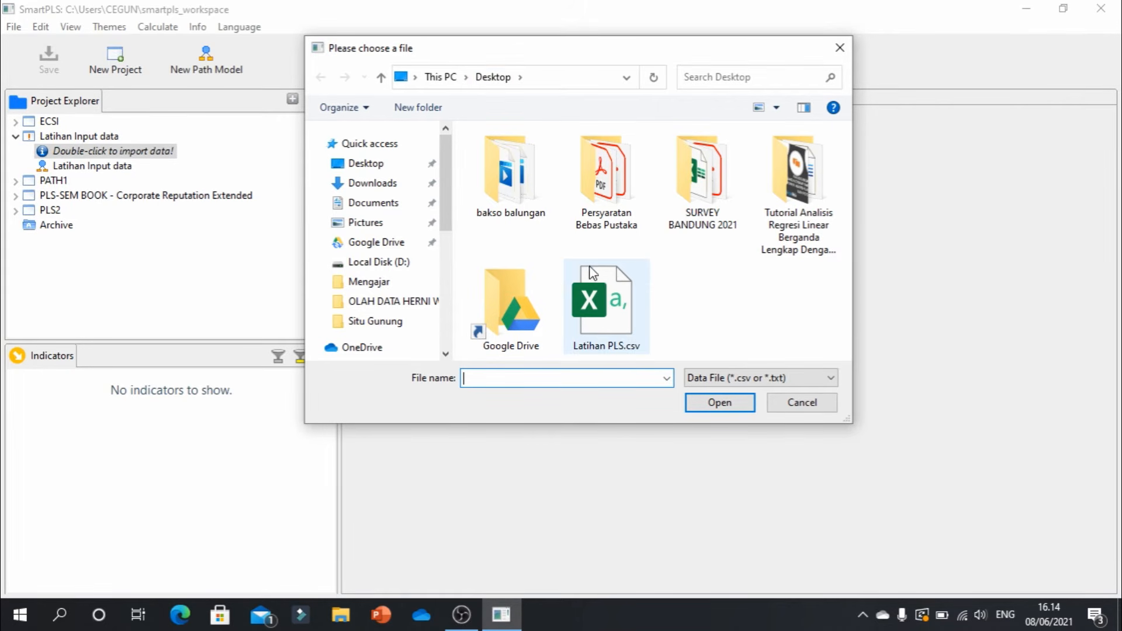
{"action": "left_click", "coordinate": [605, 315]}
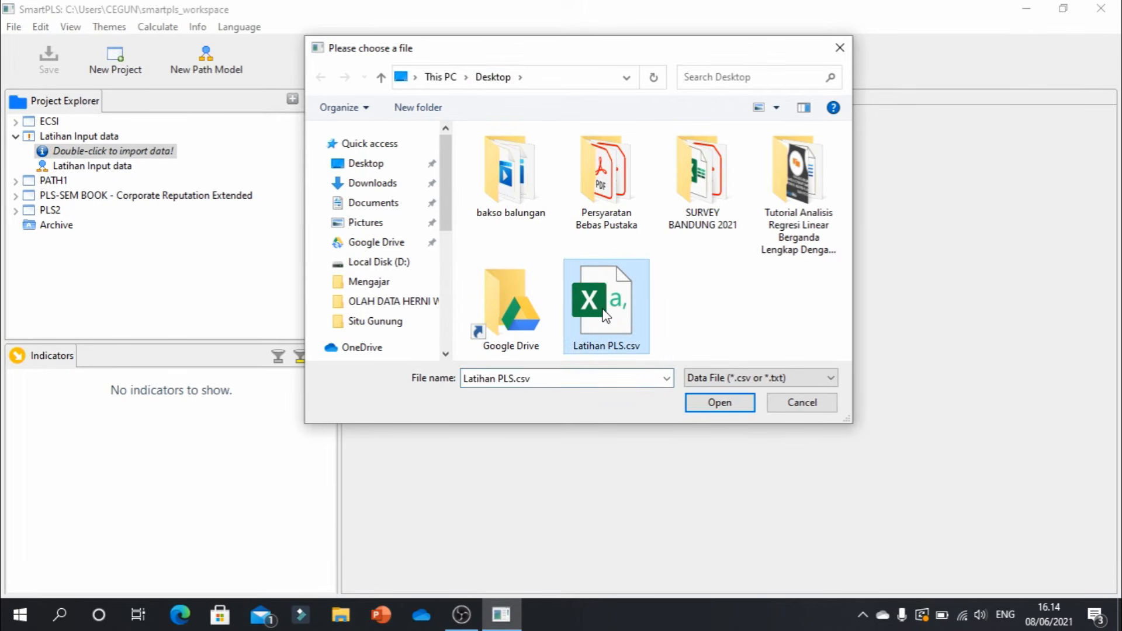
{"action": "left_click", "coordinate": [719, 403]}
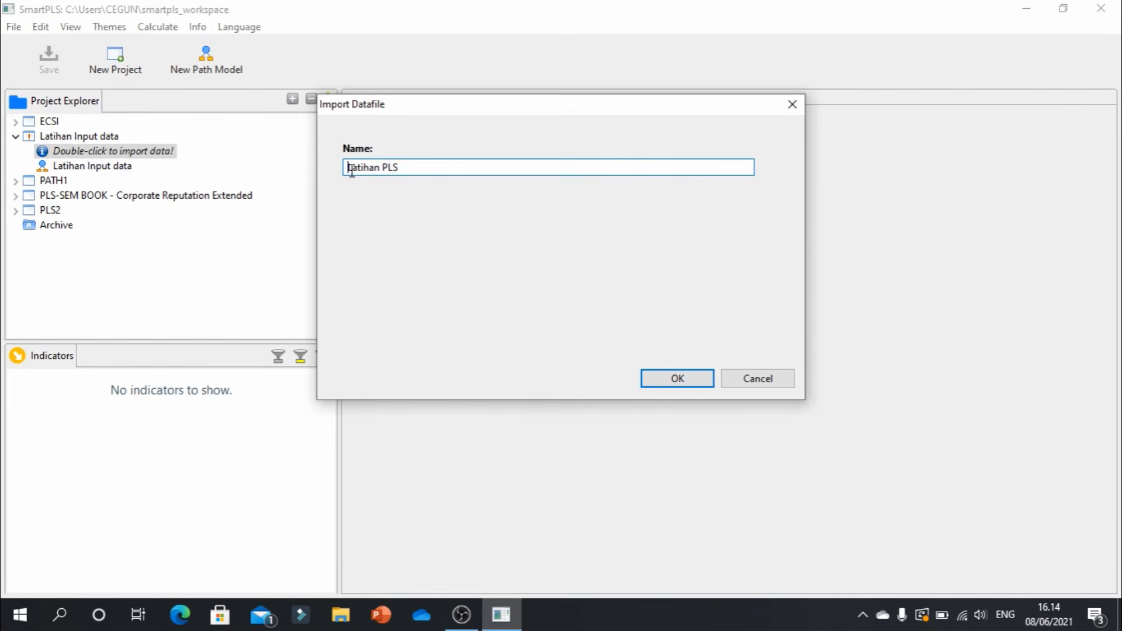
{"action": "left_click", "coordinate": [696, 380]}
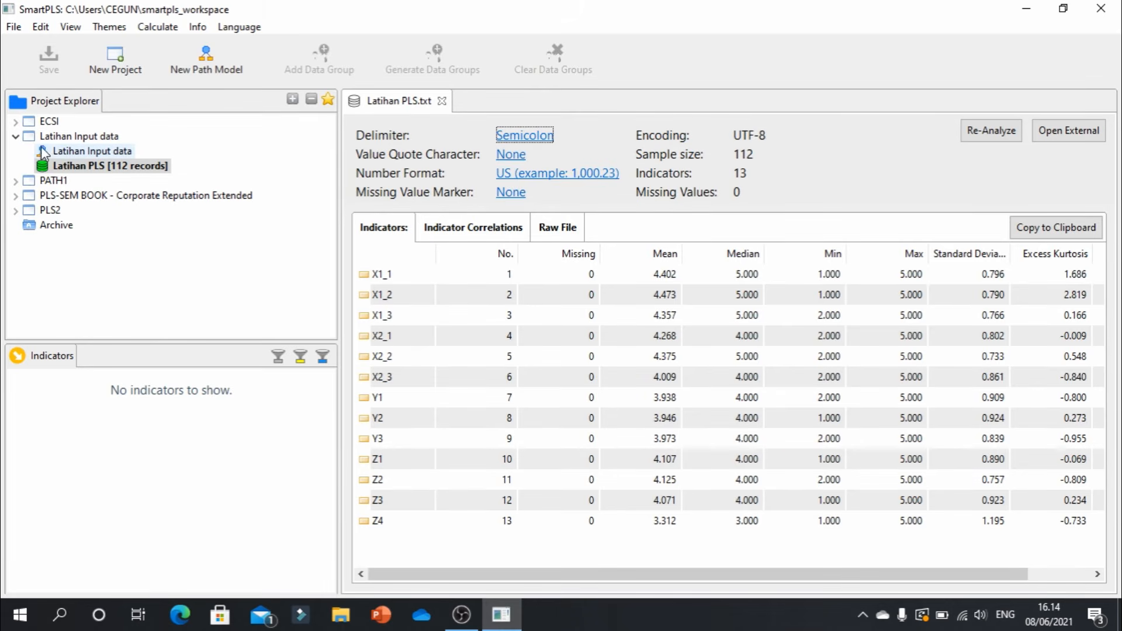
{"action": "double_click", "coordinate": [74, 152]}
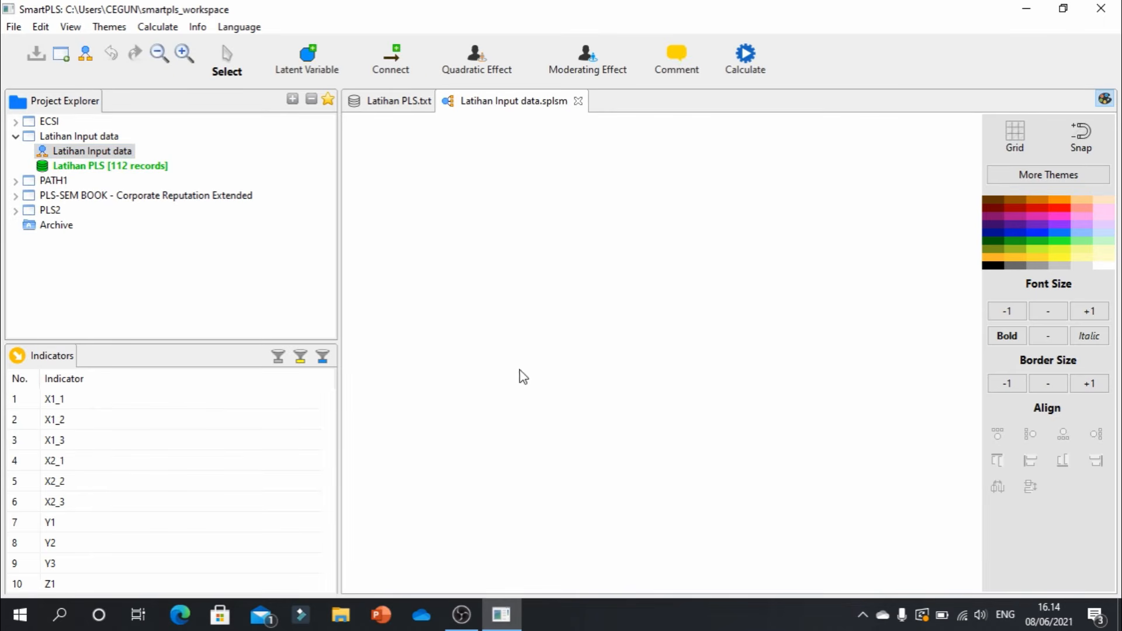
Step: Add a latent variable measured by indicators X1_1, X1_2 and X1_3 to the upper middle of the empty model canvas
{"action": "left_click", "coordinate": [169, 400]}
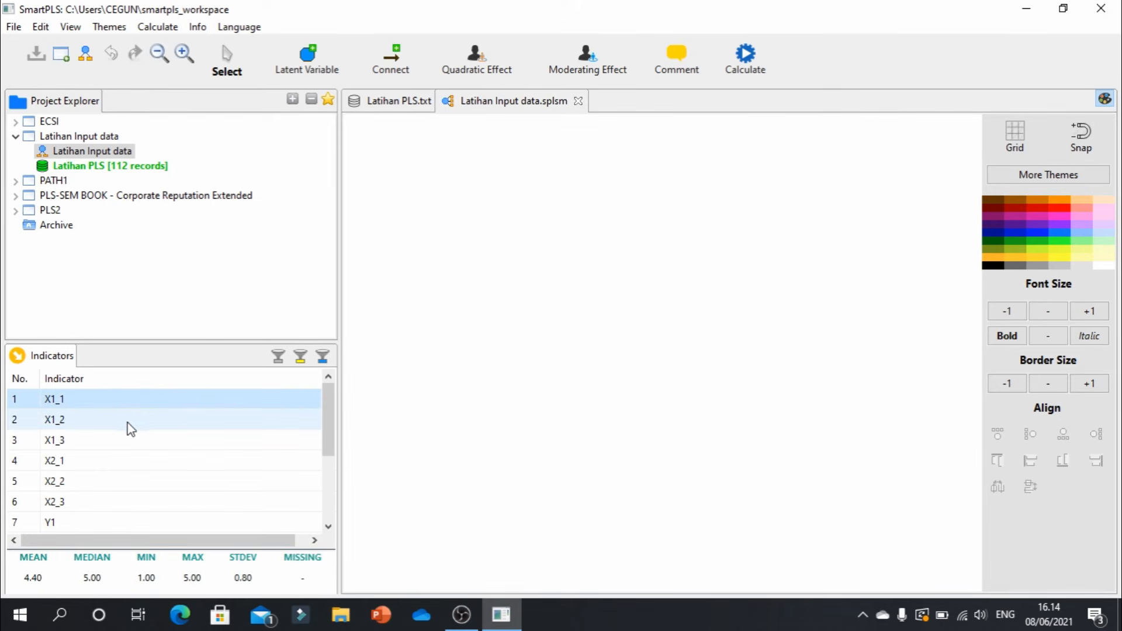
{"action": "left_click", "coordinate": [67, 420], "text": "ctrl"}
{"action": "left_click", "coordinate": [63, 441], "text": "ctrl"}
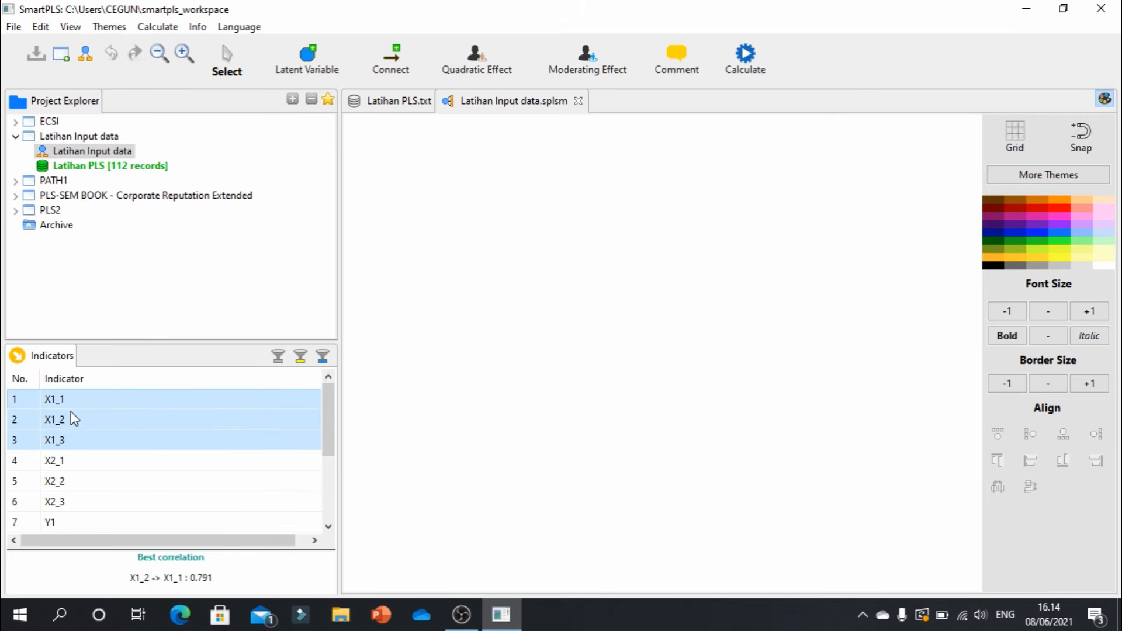
{"action": "left_click_drag", "start_coordinate": [79, 414], "coordinate": [565, 253]}
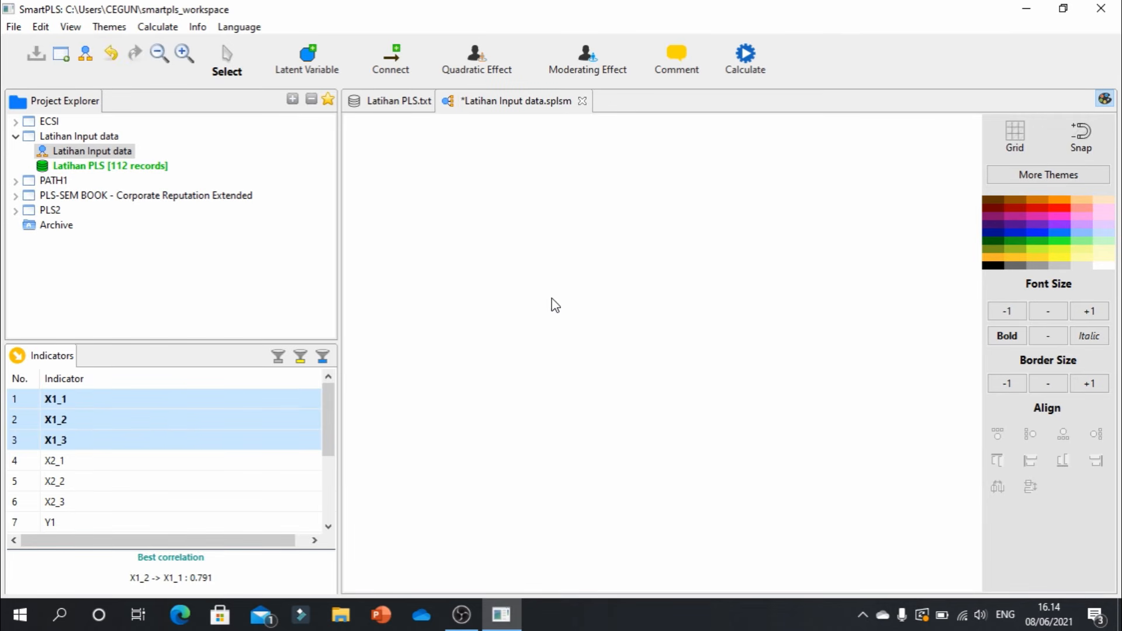
{"action": "mouse_move", "coordinate": [123, 409]}
{"action": "left_mouse_down"}
{"action": "mouse_move", "coordinate": [282, 381]}
{"action": "mouse_move", "coordinate": [138, 401]}
{"action": "mouse_move", "coordinate": [137, 412]}
{"action": "left_mouse_up"}
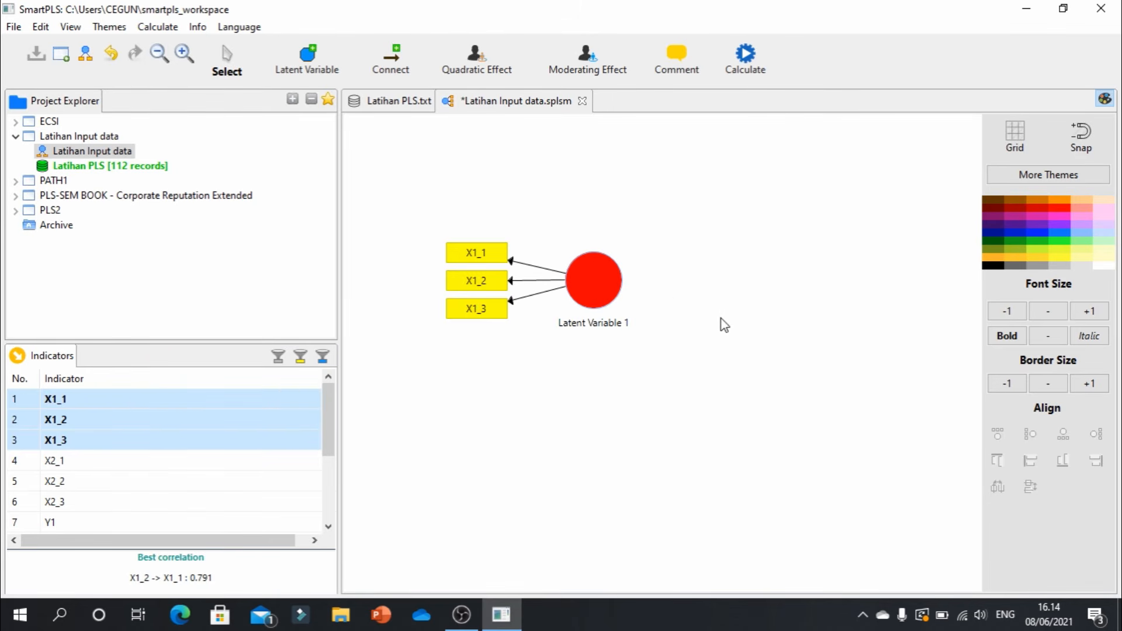
{"action": "left_click", "coordinate": [584, 292]}
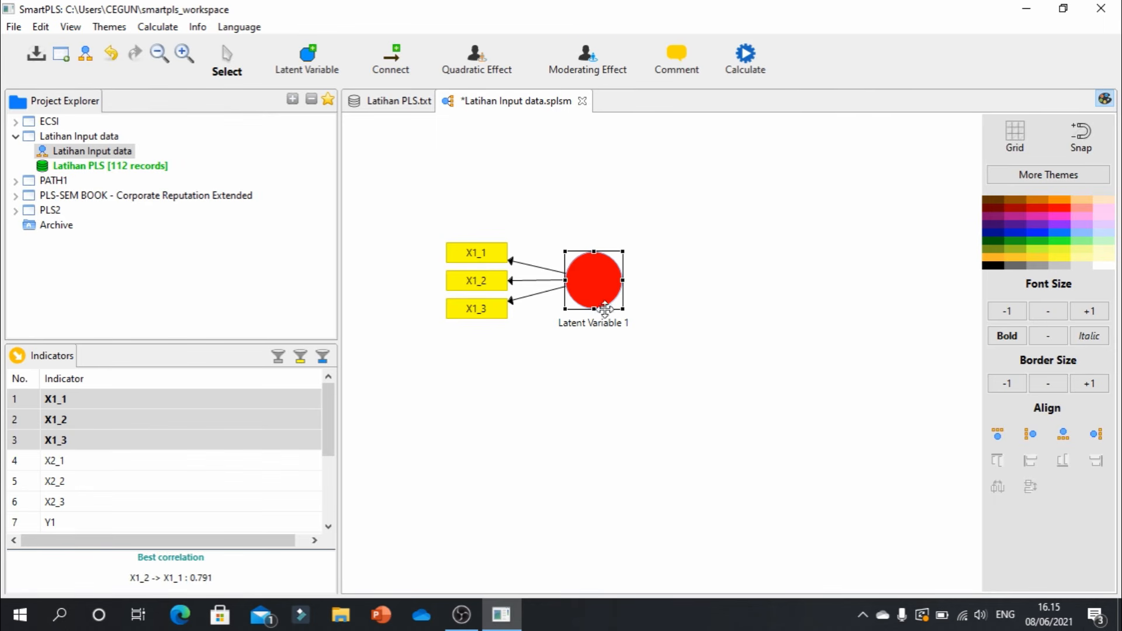
Step: Add a second latent variable measured by indicators X2_1, X2_2 and X2_3 below the X1 construct
{"action": "scroll", "coordinate": [150, 453], "scroll_direction": "down", "scroll_amount": 1}
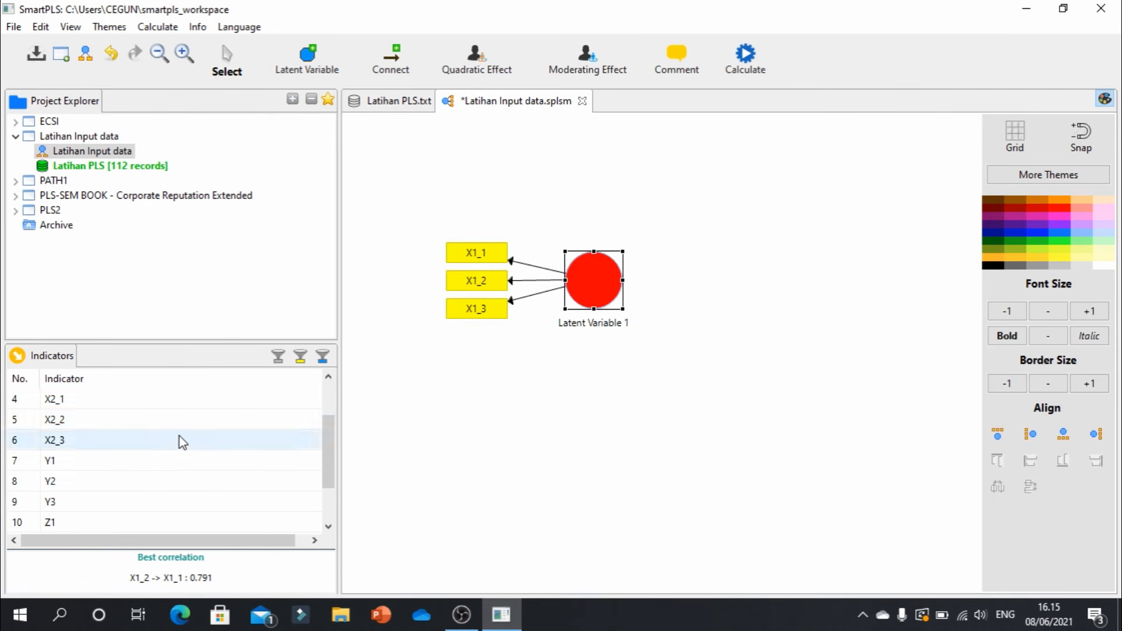
{"action": "left_click", "coordinate": [91, 401]}
{"action": "left_click", "coordinate": [82, 422], "text": "ctrl"}
{"action": "left_click", "coordinate": [77, 436], "text": "ctrl"}
{"action": "left_click_drag", "start_coordinate": [89, 405], "coordinate": [578, 407]}
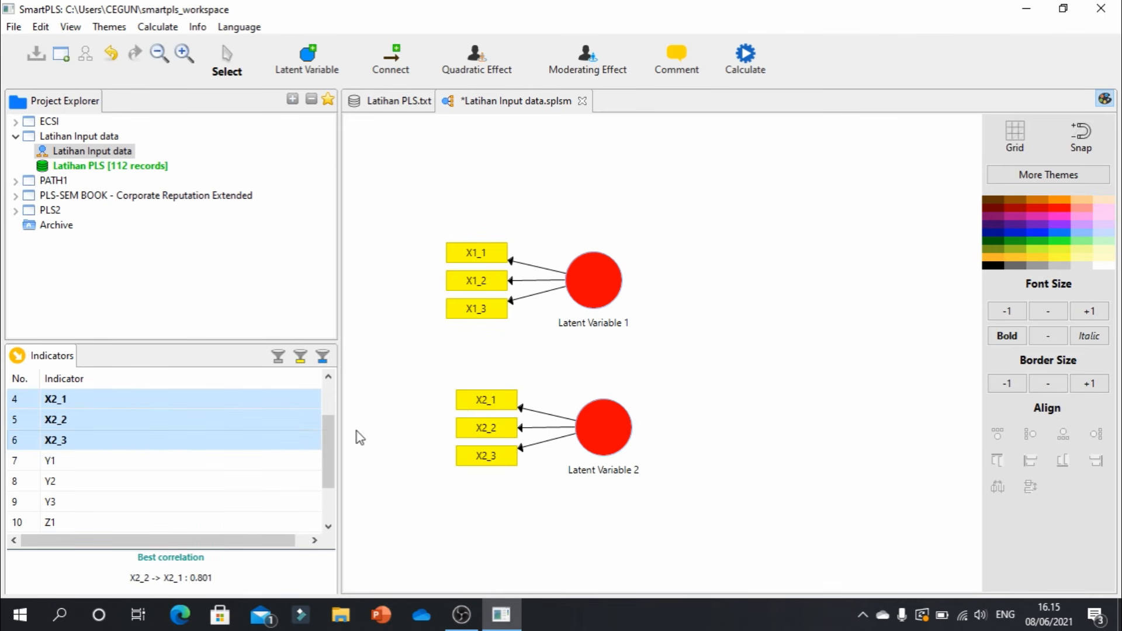
Step: Add a latent variable with indicators Y1 to Y3 beside the X2 construct and another with Z1 to Z4 below it
{"action": "left_click_drag", "start_coordinate": [330, 437], "coordinate": [324, 465]}
{"action": "left_click", "coordinate": [73, 399]}
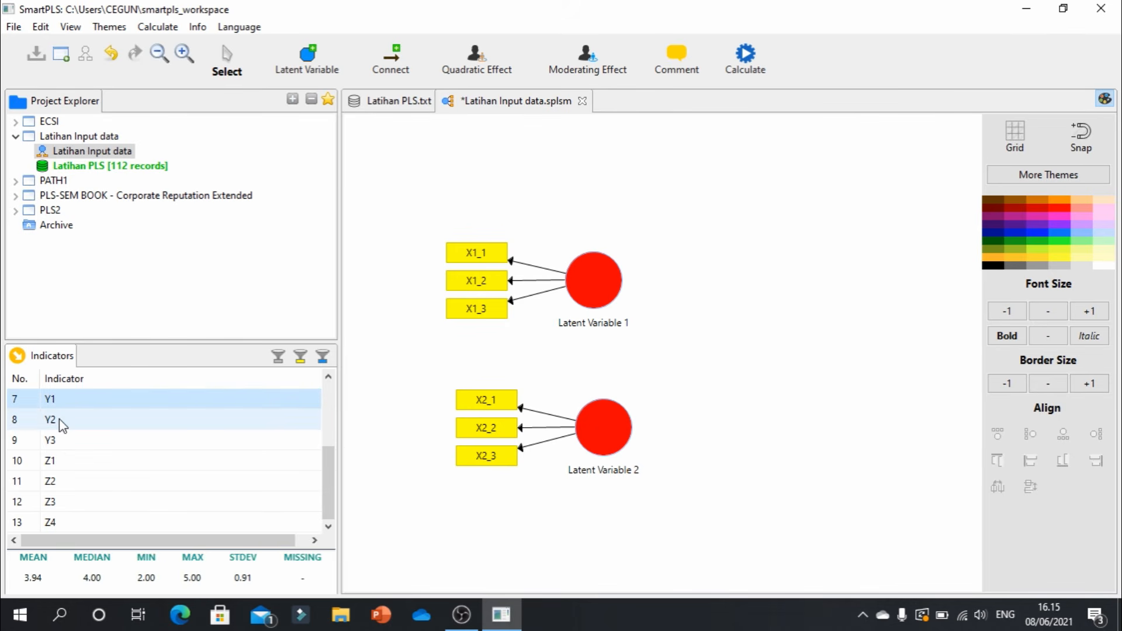
{"action": "left_click", "coordinate": [59, 419], "text": "ctrl"}
{"action": "left_click", "coordinate": [66, 445], "text": "ctrl"}
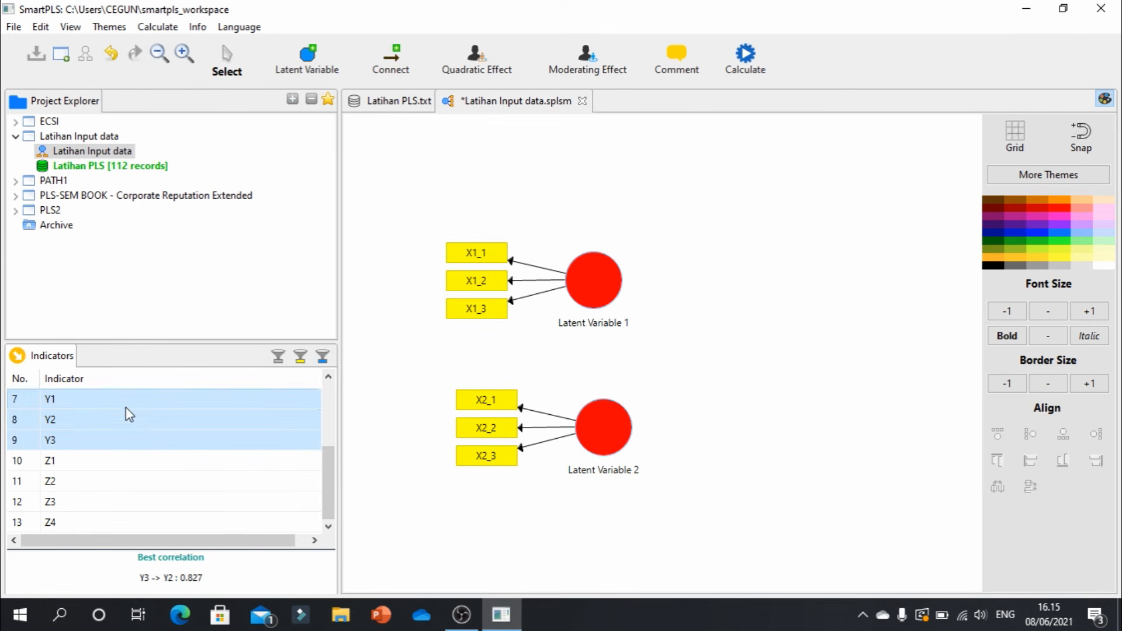
{"action": "left_click_drag", "start_coordinate": [81, 408], "coordinate": [841, 380]}
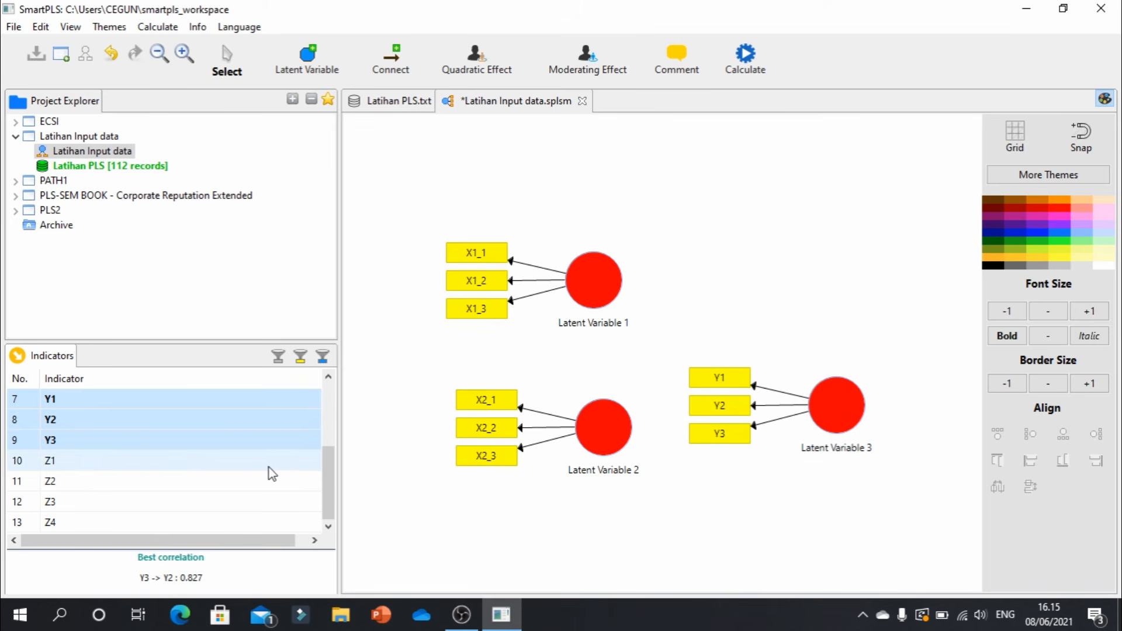
{"action": "left_click_drag", "start_coordinate": [166, 468], "coordinate": [130, 524]}
{"action": "left_click_drag", "start_coordinate": [138, 483], "coordinate": [900, 506]}
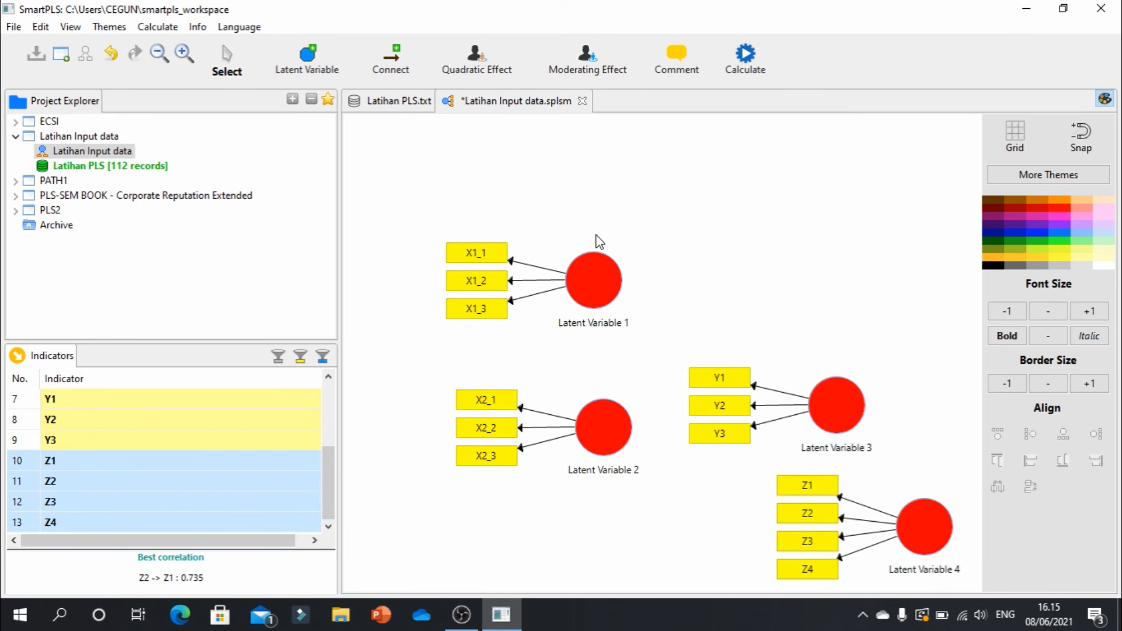
Step: Rearrange the constructs with X1 above X2 at the model's start, Y midway between their heights, and Z beyond Y at the same level
{"action": "left_click", "coordinate": [606, 287]}
{"action": "left_click_drag", "start_coordinate": [593, 280], "coordinate": [474, 174]}
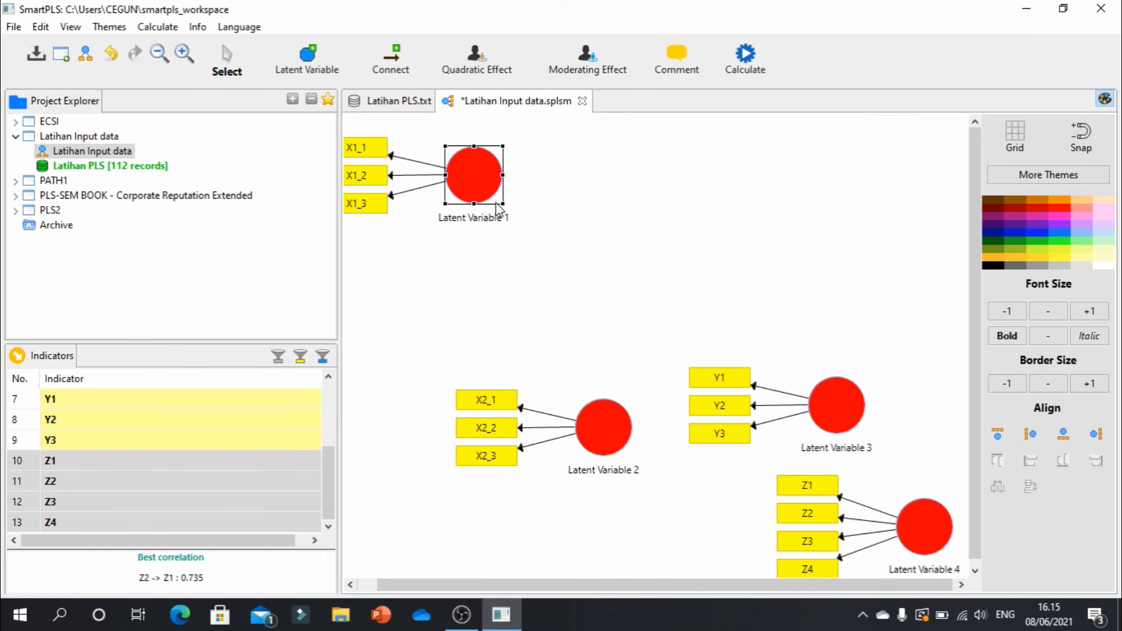
{"action": "left_click_drag", "start_coordinate": [605, 440], "coordinate": [476, 339]}
{"action": "left_click_drag", "start_coordinate": [849, 416], "coordinate": [703, 278]}
{"action": "left_click_drag", "start_coordinate": [926, 521], "coordinate": [902, 272]}
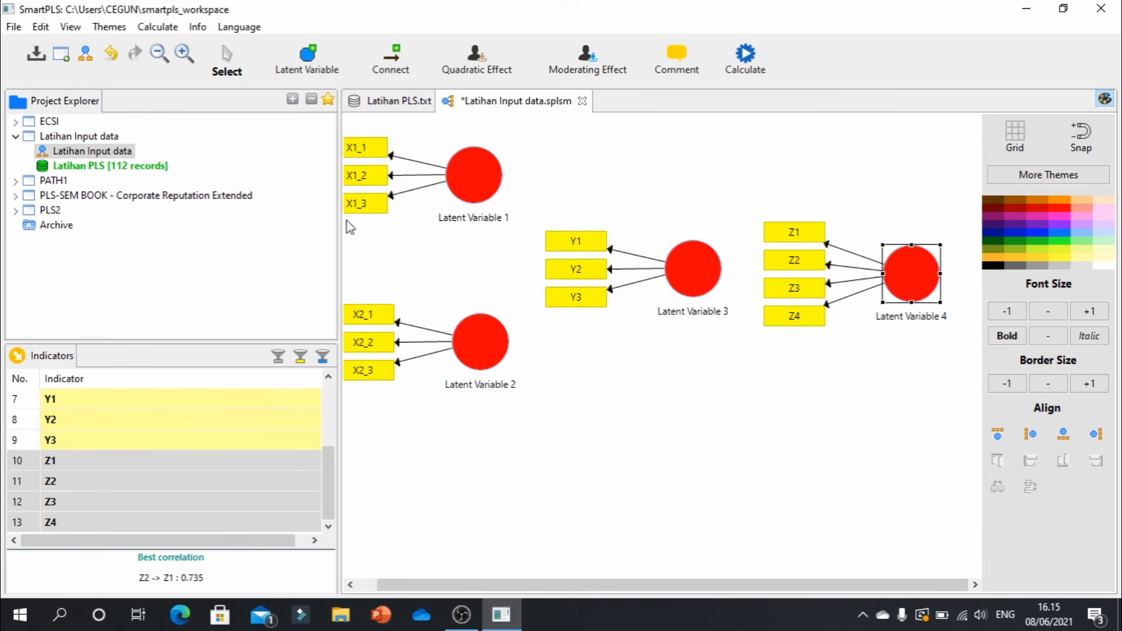